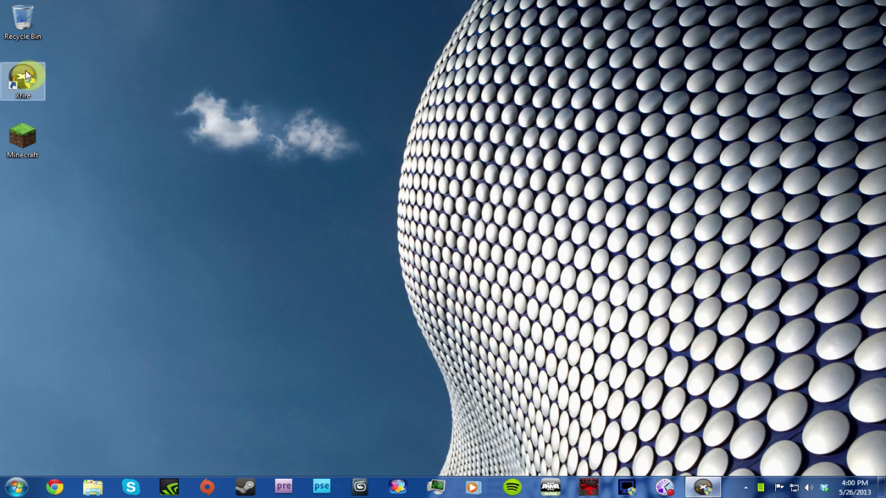
{"action": "left_click", "coordinate": [53, 87]}
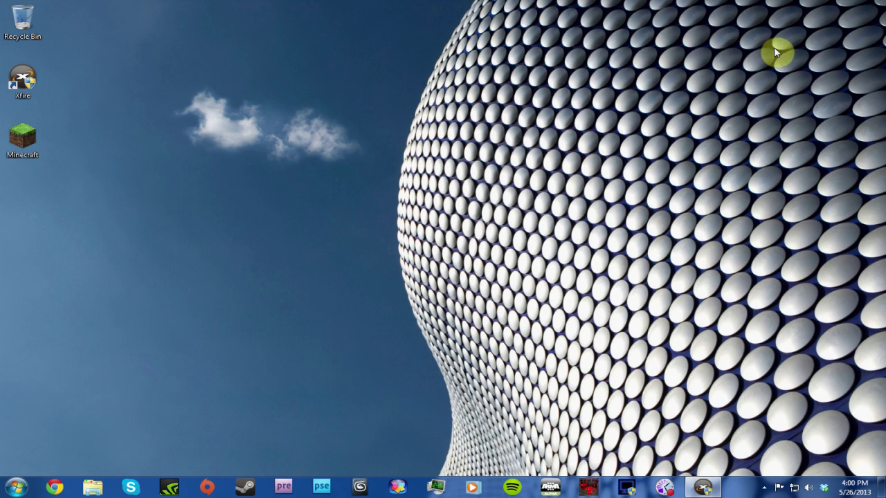
{"action": "left_click", "coordinate": [24, 85]}
{"action": "left_click", "coordinate": [148, 143]}
{"action": "double_click", "coordinate": [24, 82]}
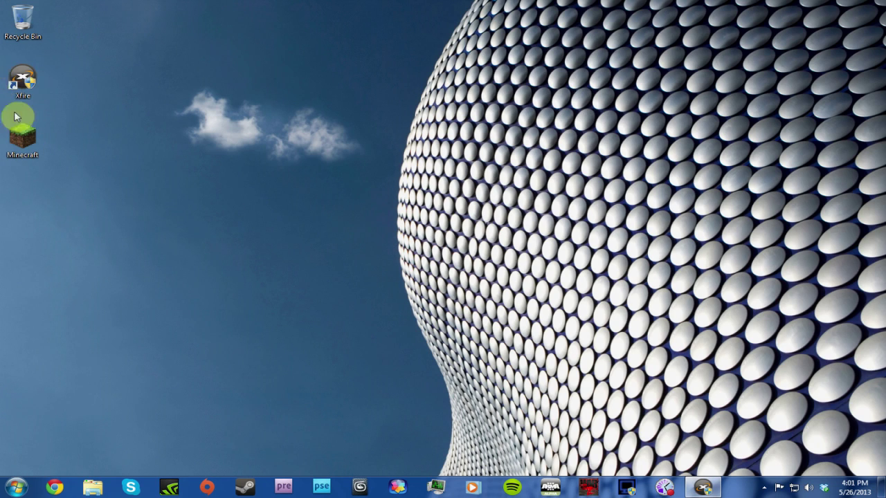
{"action": "double_click", "coordinate": [24, 88]}
{"action": "left_click", "coordinate": [26, 135]}
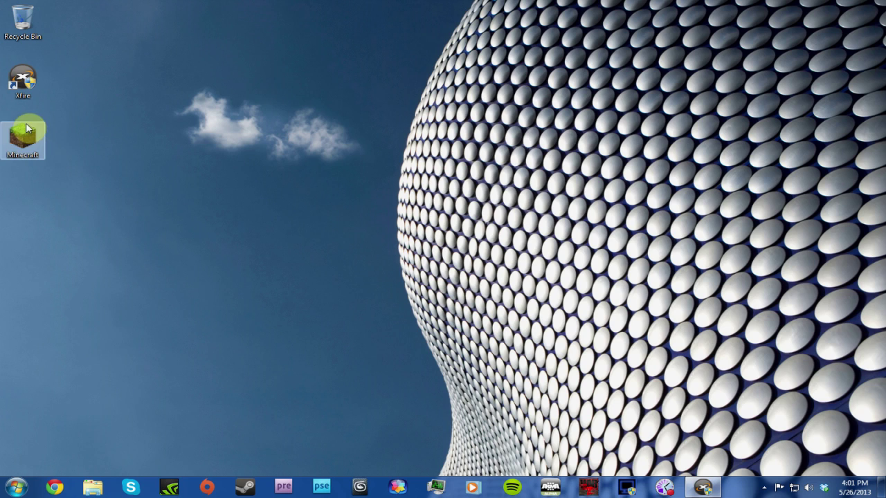
{"action": "left_click", "coordinate": [99, 122]}
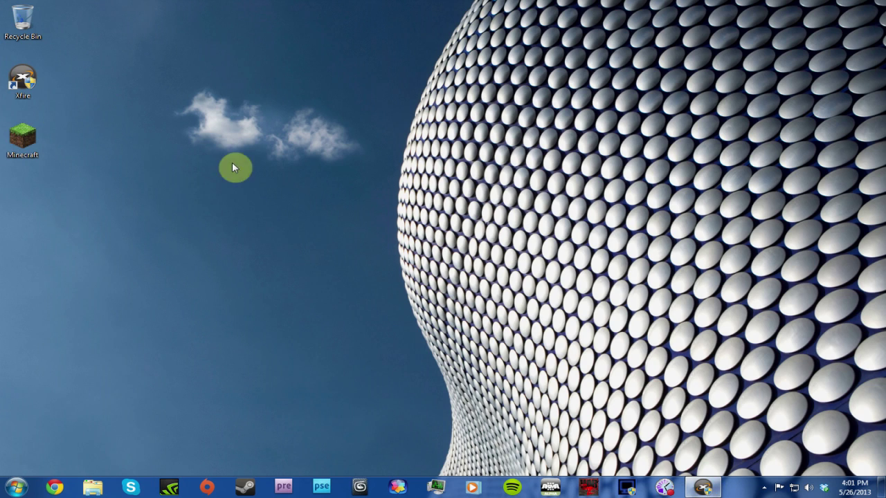
Switch to Xfire and look through its alphabetical list of games.
{"action": "left_click", "coordinate": [703, 487]}
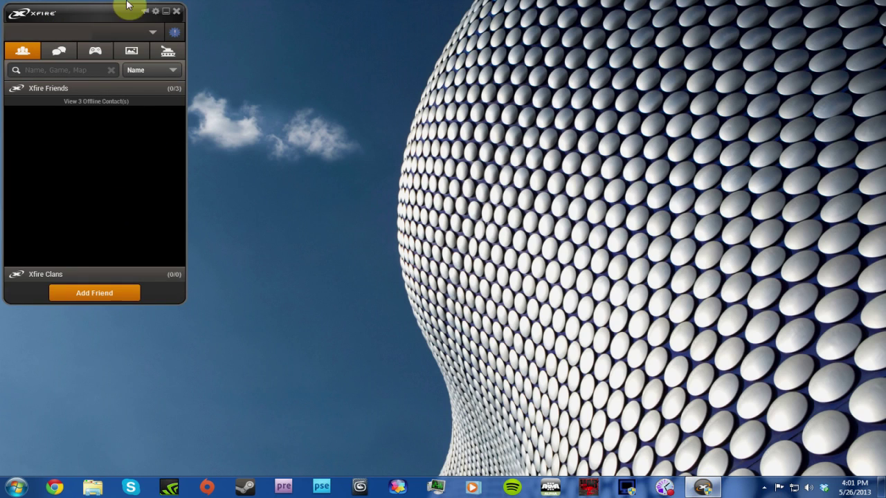
{"action": "left_click", "coordinate": [103, 55]}
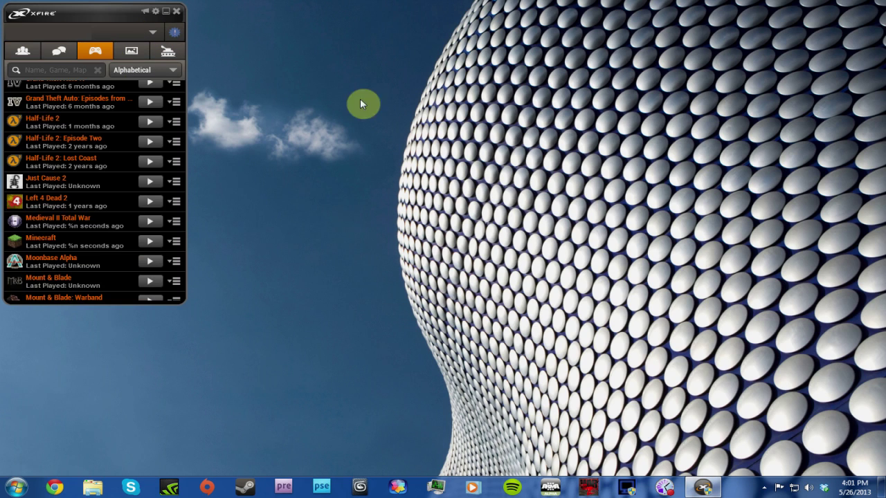
{"action": "scroll", "coordinate": [59, 188], "scroll_direction": "down", "scroll_amount": 2}
{"action": "scroll", "coordinate": [60, 179], "scroll_direction": "up", "scroll_amount": 10}
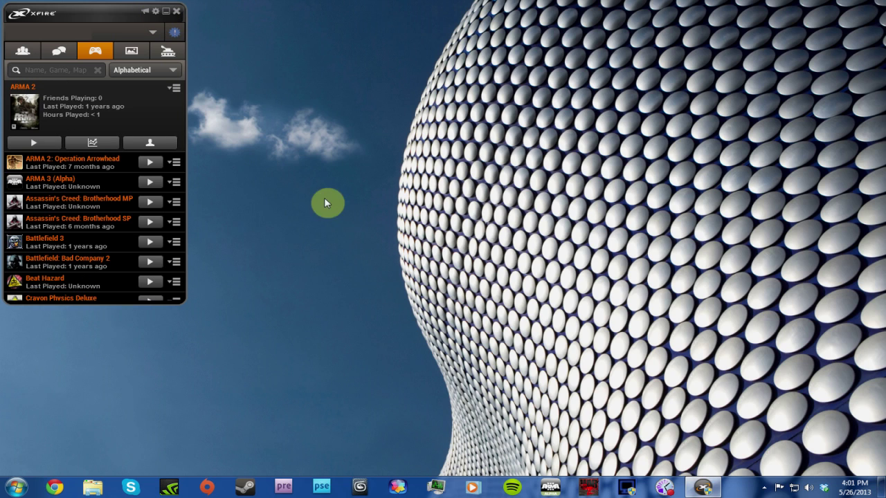
Review Xfire's in-game hot key and advanced settings, and check the Minecraft entry in the Game Library for its game path.
{"action": "left_click", "coordinate": [156, 11]}
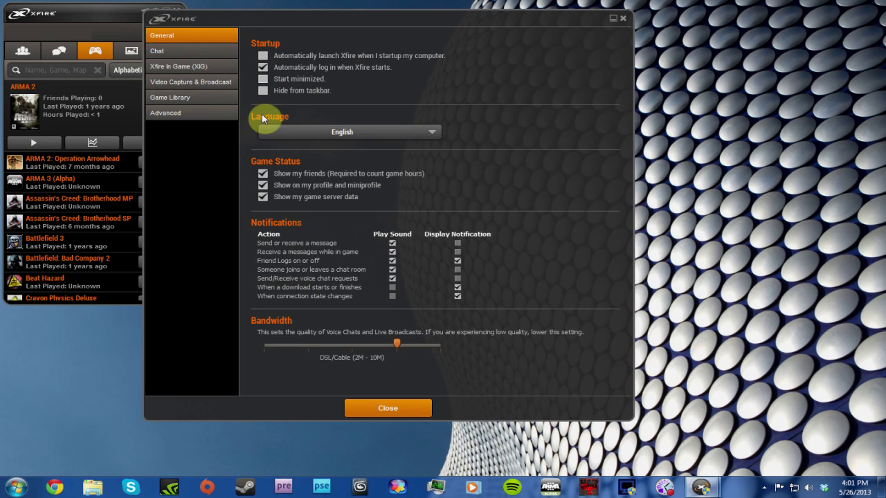
{"action": "left_click", "coordinate": [182, 66]}
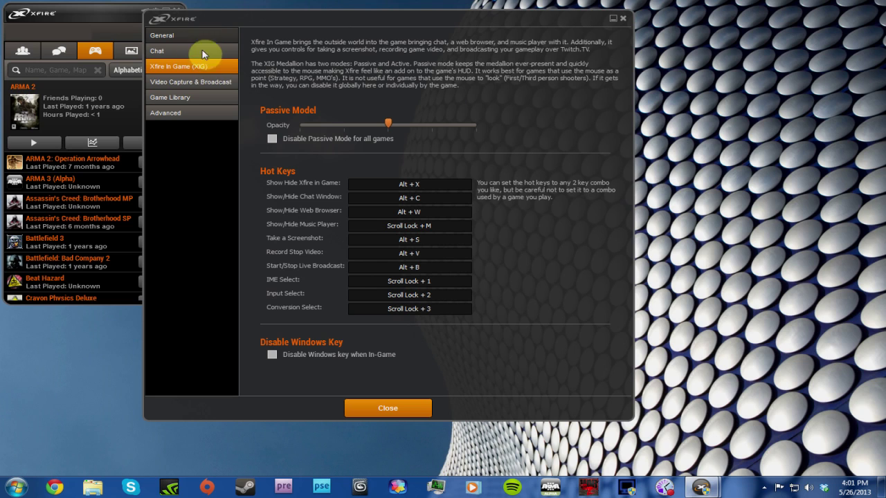
{"action": "left_click", "coordinate": [190, 114]}
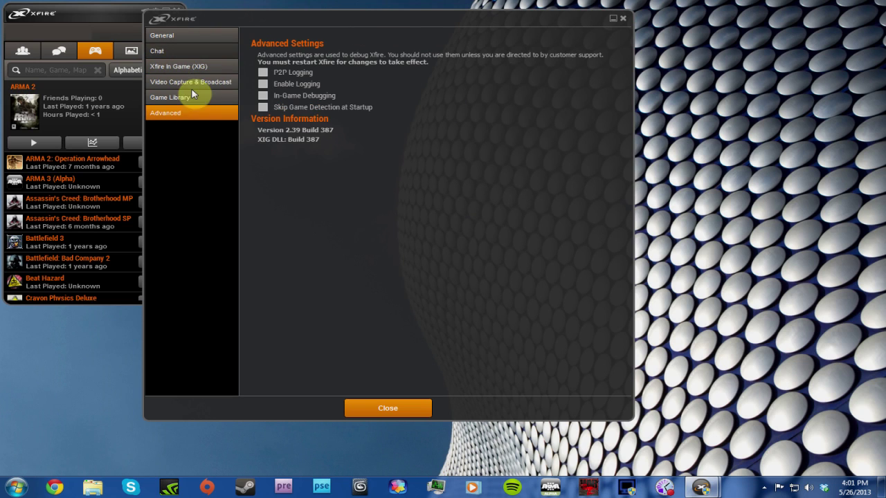
{"action": "left_click", "coordinate": [176, 97]}
{"action": "scroll", "coordinate": [396, 177], "scroll_direction": "down", "scroll_amount": 2}
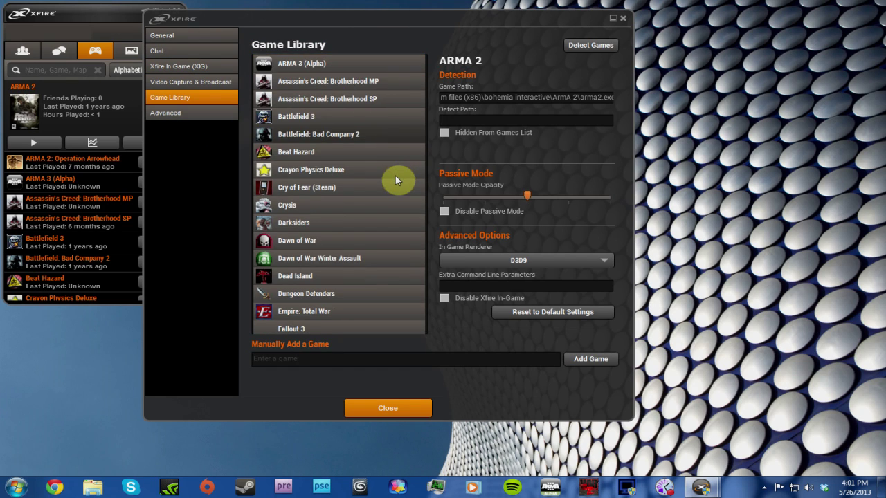
{"action": "scroll", "coordinate": [395, 179], "scroll_direction": "down", "scroll_amount": 7}
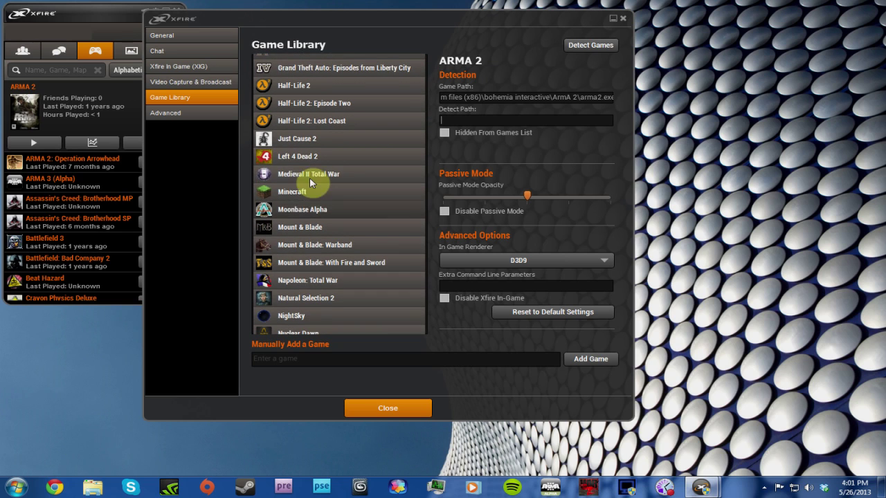
{"action": "left_click", "coordinate": [308, 192]}
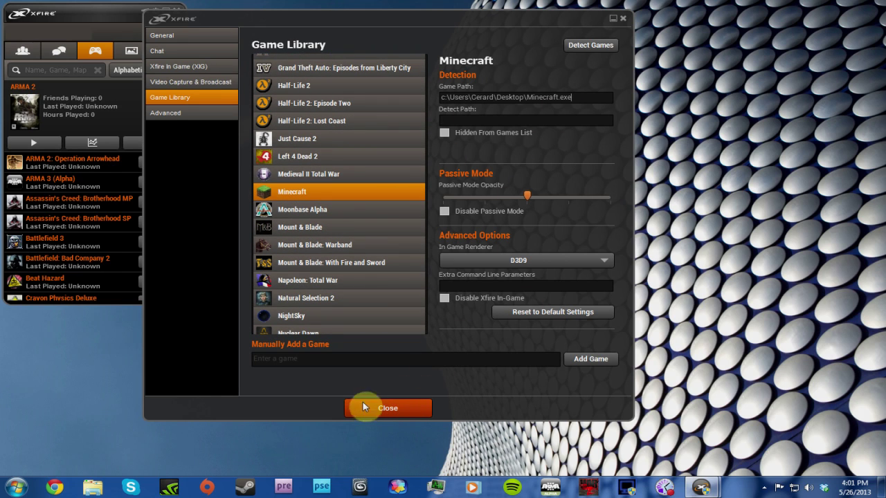
{"action": "left_click", "coordinate": [388, 410]}
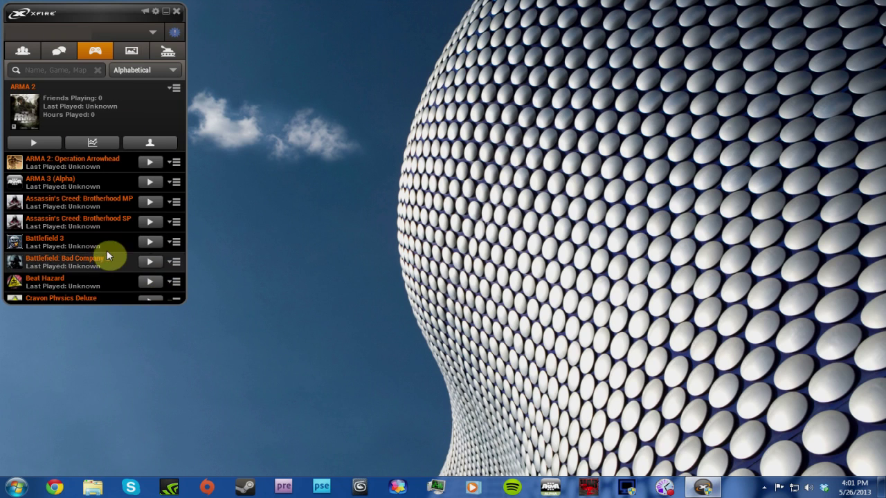
Find Minecraft in Xfire's game list, launch it and log in with the remembered account.
{"action": "scroll", "coordinate": [104, 239], "scroll_direction": "down", "scroll_amount": 4}
{"action": "scroll", "coordinate": [94, 227], "scroll_direction": "up", "scroll_amount": 5}
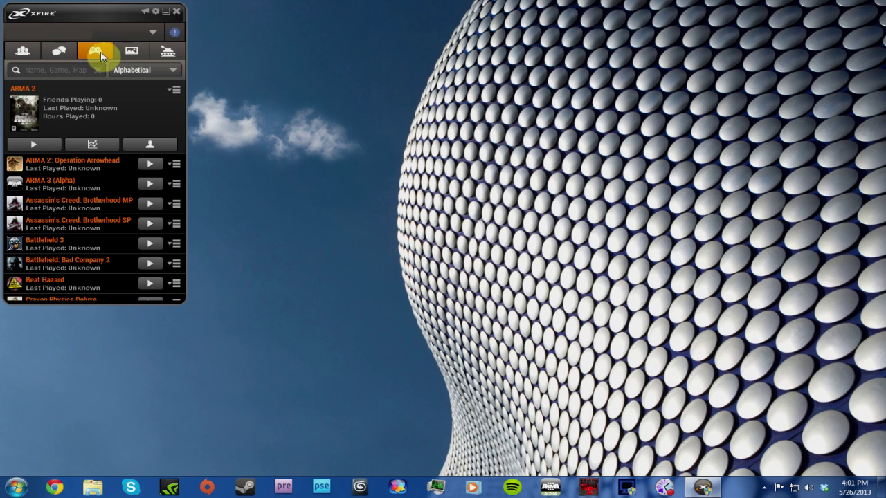
{"action": "scroll", "coordinate": [69, 251], "scroll_direction": "down", "scroll_amount": 5}
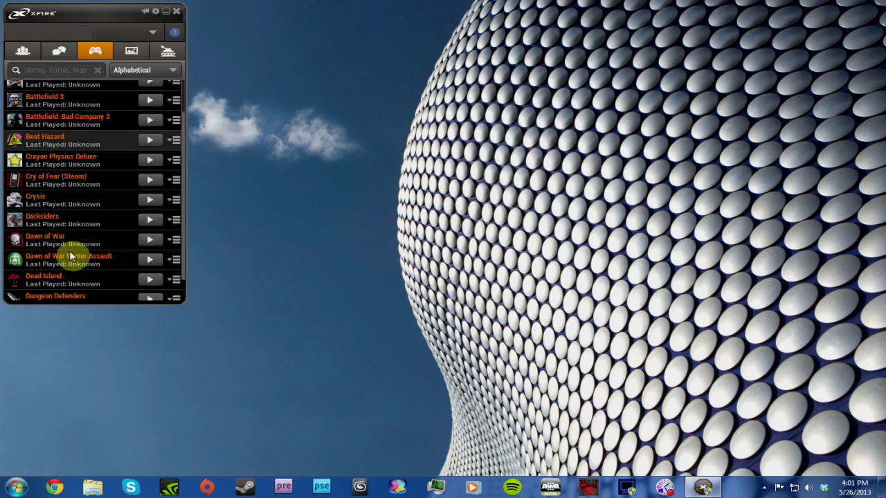
{"action": "scroll", "coordinate": [69, 251], "scroll_direction": "down", "scroll_amount": 10}
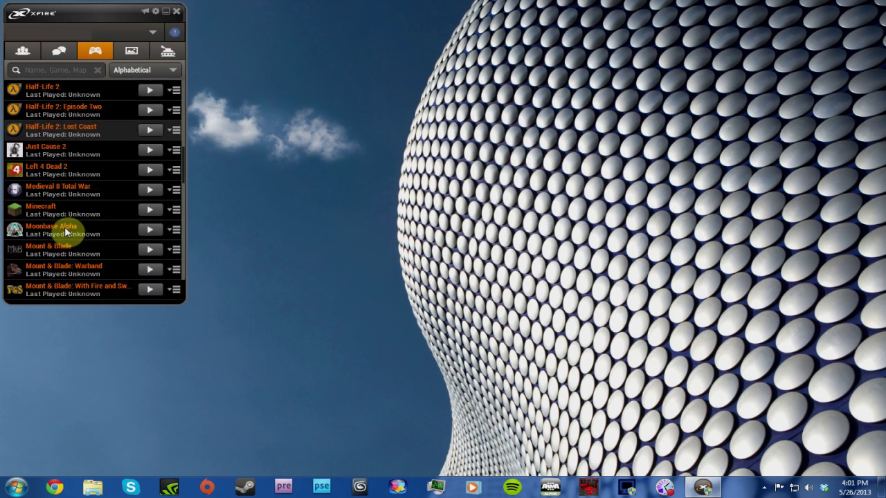
{"action": "scroll", "coordinate": [65, 226], "scroll_direction": "down", "scroll_amount": 5}
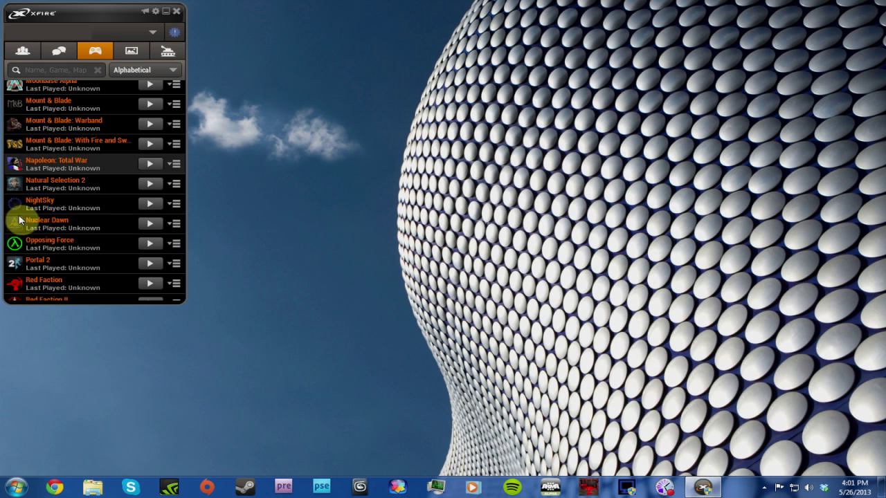
{"action": "scroll", "coordinate": [111, 144], "scroll_direction": "up", "scroll_amount": 4}
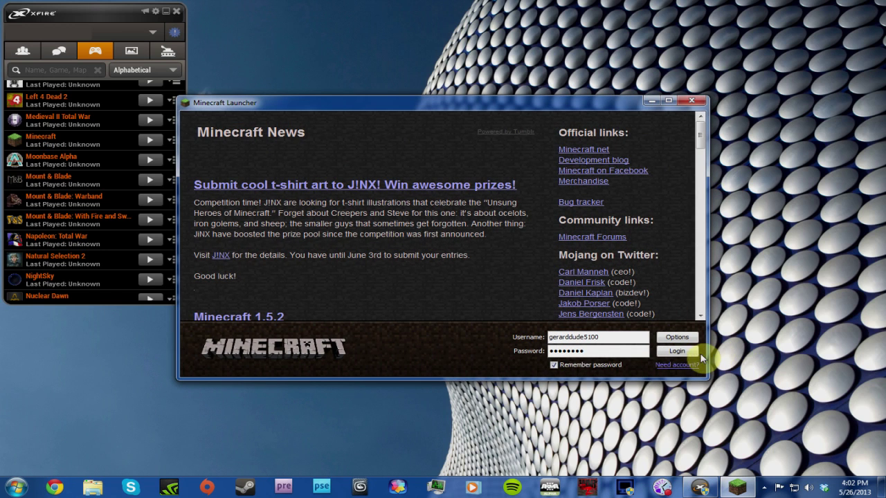
{"action": "left_click", "coordinate": [691, 353]}
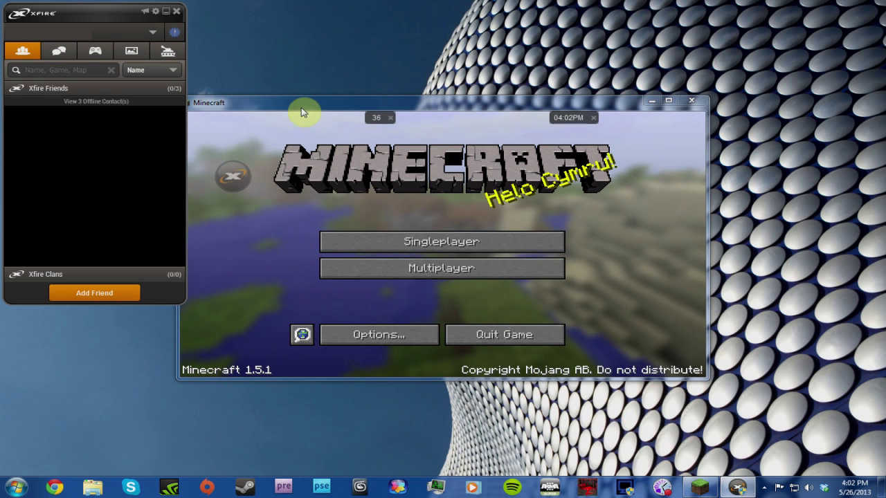
Reposition the Minecraft window on the desktop and expand the Xfire in-game overlay so its tools are accessible.
{"action": "left_click_drag", "start_coordinate": [301, 112], "coordinate": [319, 106]}
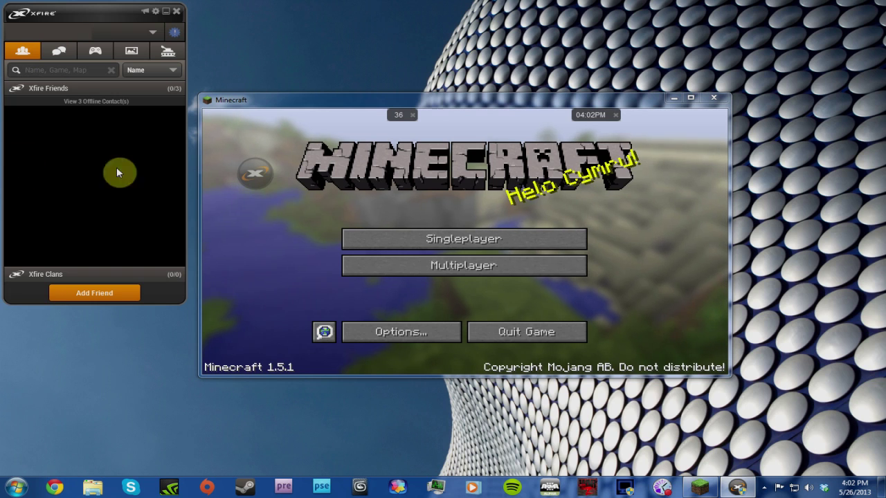
{"action": "left_click", "coordinate": [252, 183]}
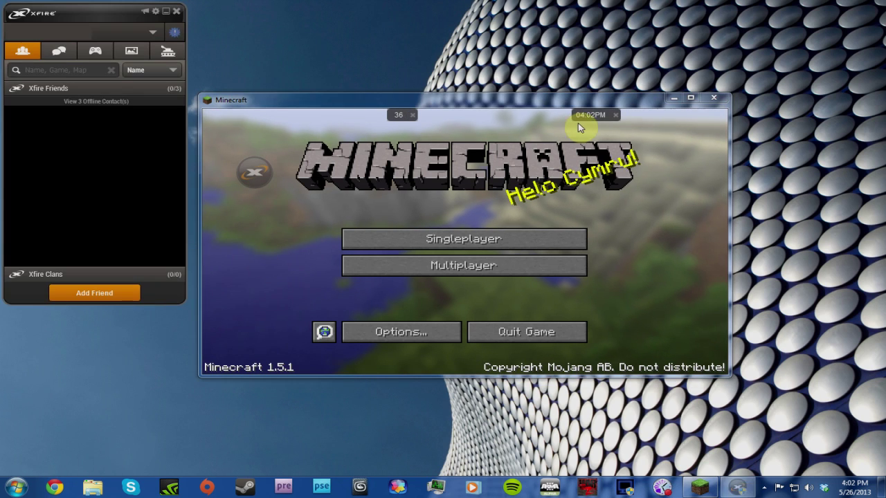
{"action": "left_click", "coordinate": [597, 119]}
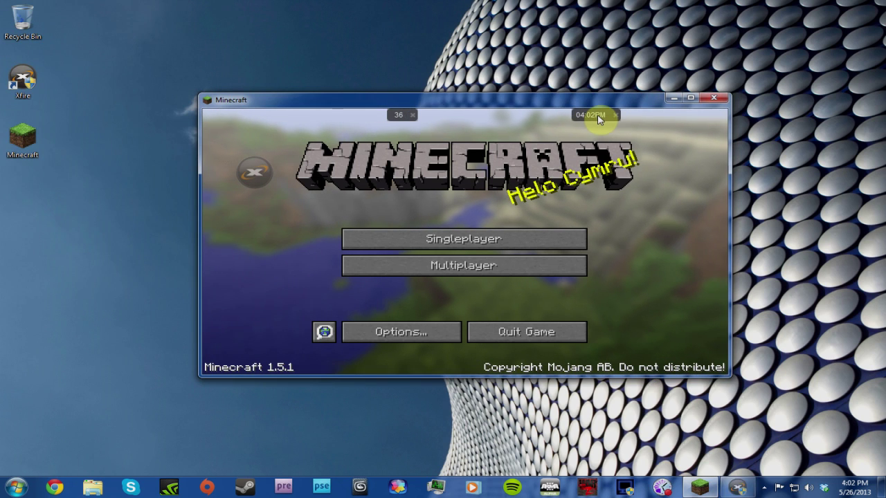
{"action": "left_click", "coordinate": [263, 177]}
{"action": "left_click", "coordinate": [242, 127]}
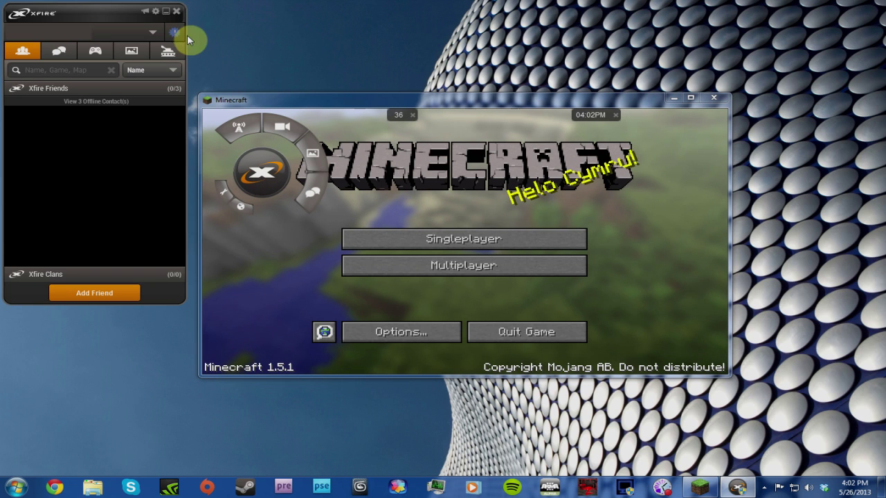
{"action": "left_click", "coordinate": [218, 98]}
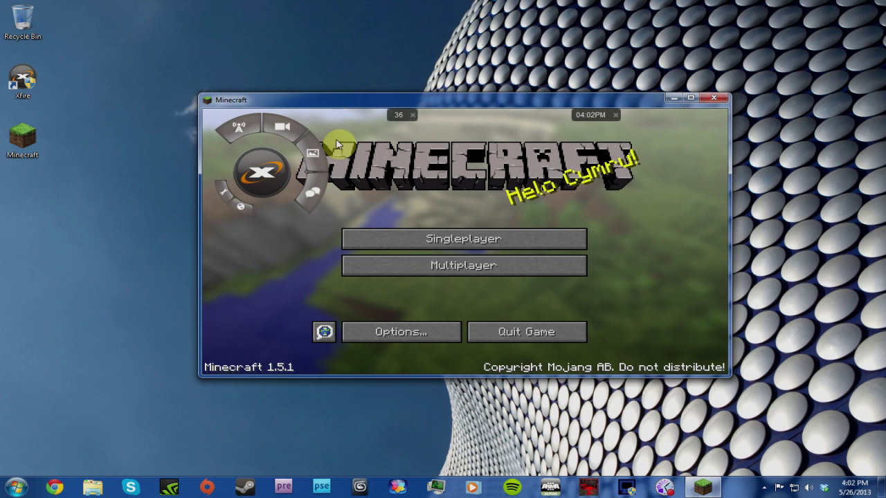
{"action": "left_click_drag", "start_coordinate": [338, 103], "coordinate": [260, 82]}
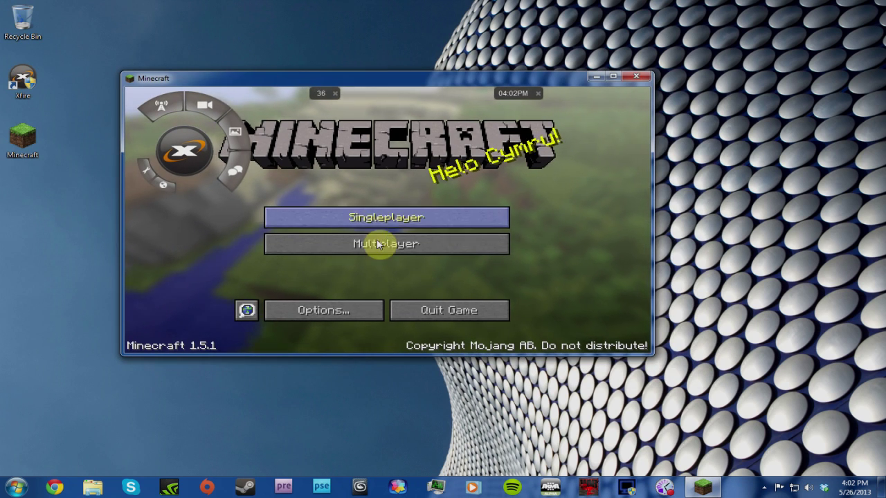
{"action": "left_click", "coordinate": [177, 148]}
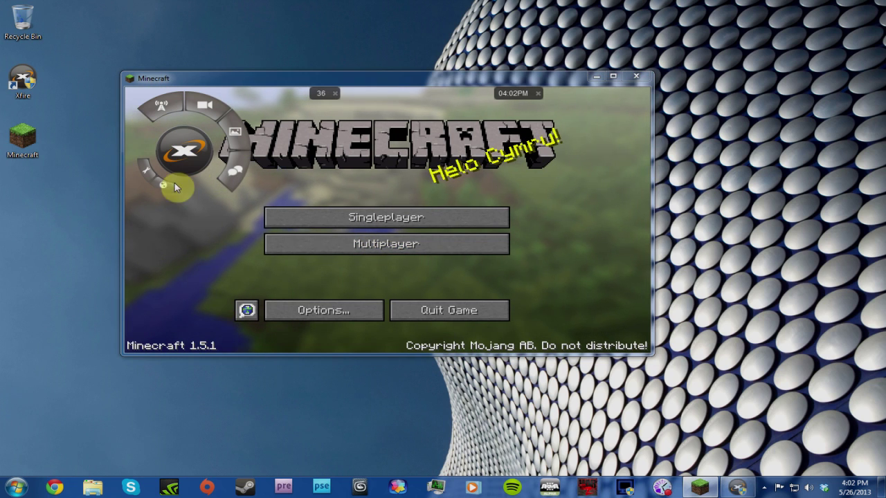
Load the first saved single-player world in Minecraft and resume play in it.
{"action": "left_click", "coordinate": [374, 216]}
{"action": "double_click", "coordinate": [334, 208]}
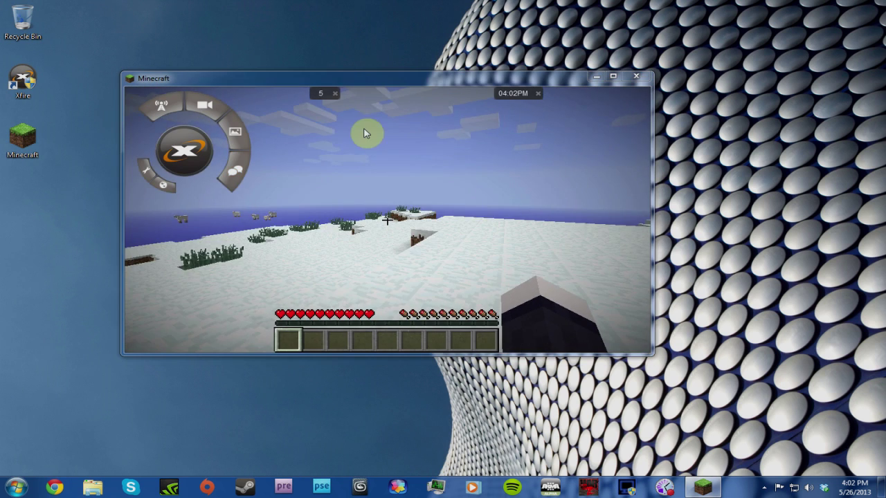
{"action": "key", "text": "Escape"}
{"action": "left_click", "coordinate": [387, 172]}
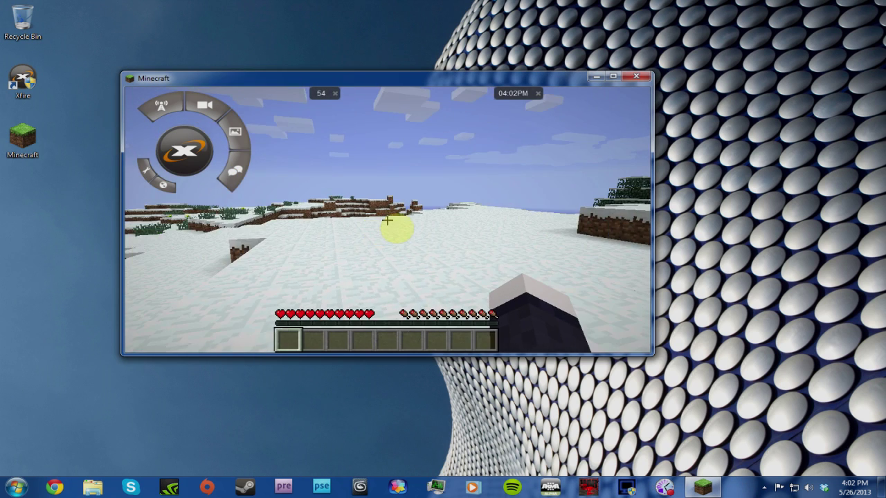
{"action": "key", "text": "e"}
{"action": "key", "text": "e"}
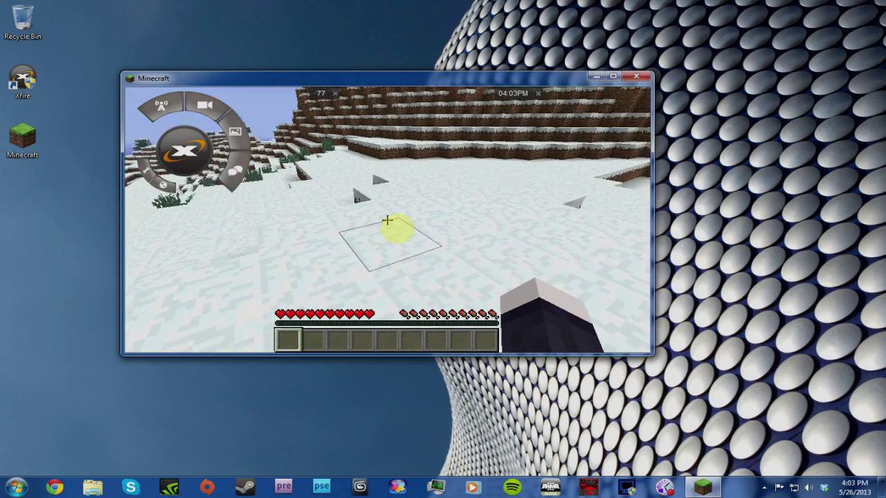
Pause the game, use the video capture tool in the expanded Xfire overlay, and return to the game.
{"action": "key", "text": "Escape"}
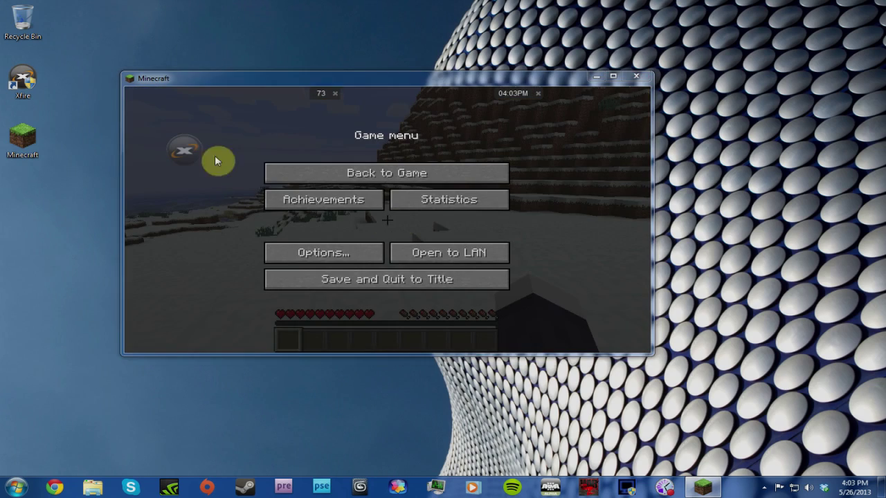
{"action": "left_click", "coordinate": [310, 173]}
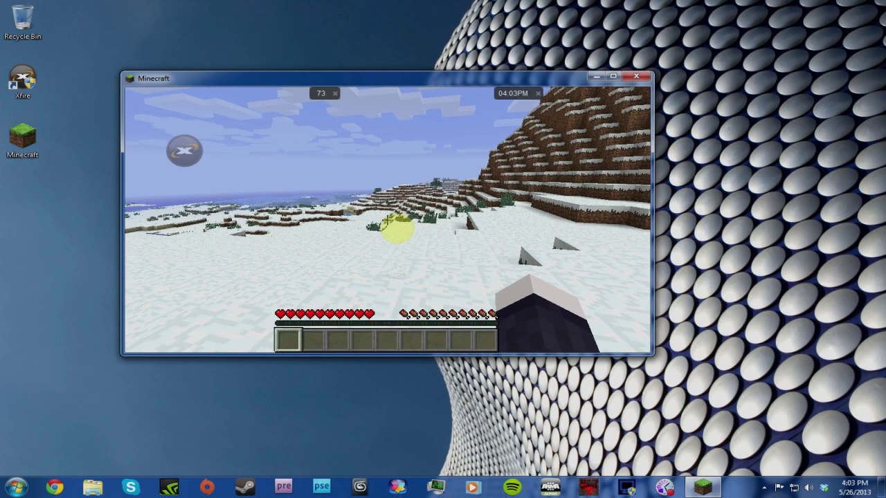
{"action": "key", "text": "Escape"}
{"action": "mouse_move", "coordinate": [182, 154]}
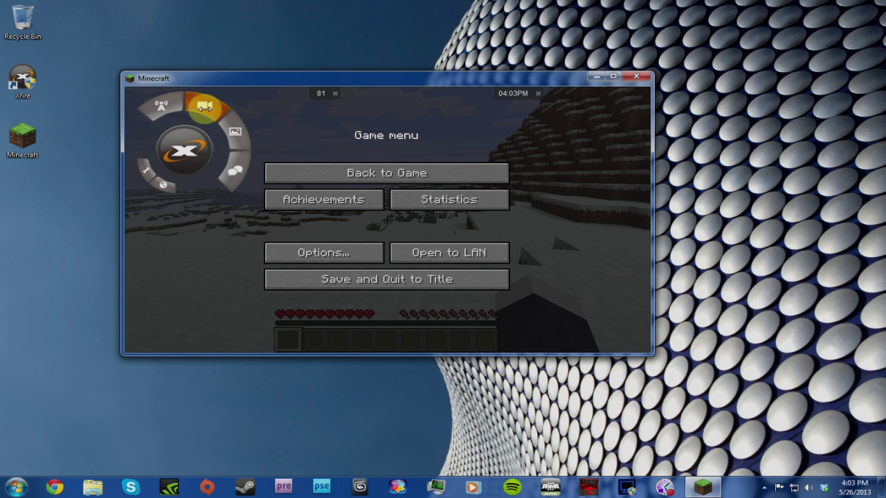
{"action": "left_click", "coordinate": [204, 107]}
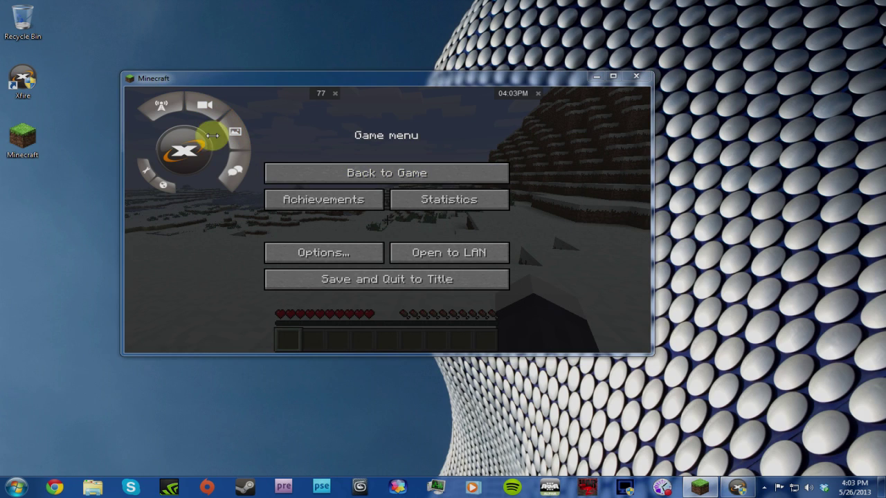
{"action": "left_click", "coordinate": [322, 173]}
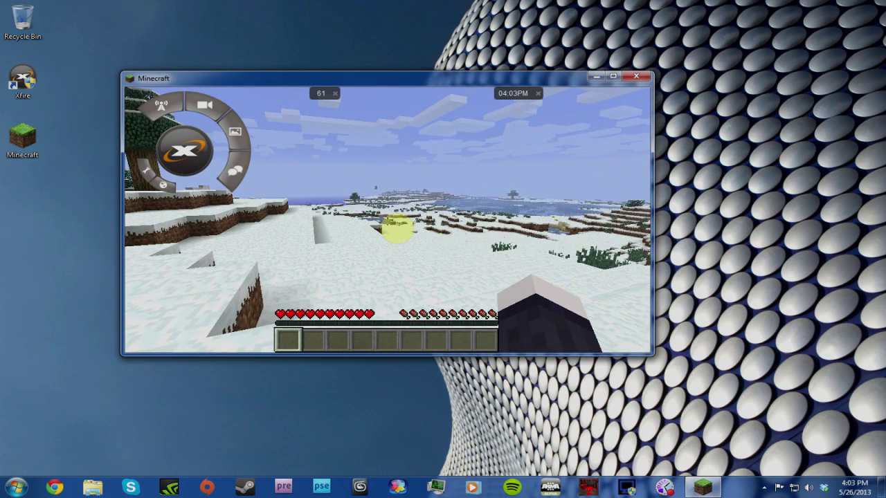
Record a short gameplay video with Xfire while moving and jumping through the snowy terrain, and stop the recording.
{"action": "key", "text": "Scroll_Lock+v"}
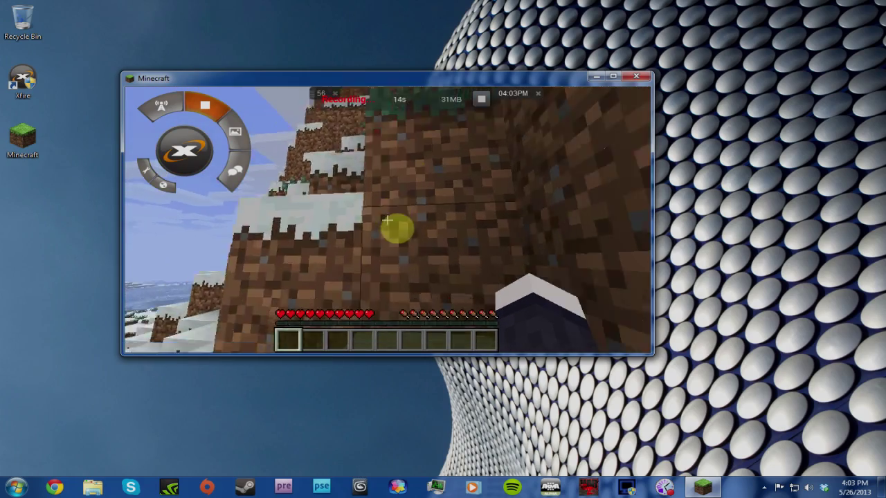
{"action": "key", "text": "w"}
{"action": "key", "text": "space"}
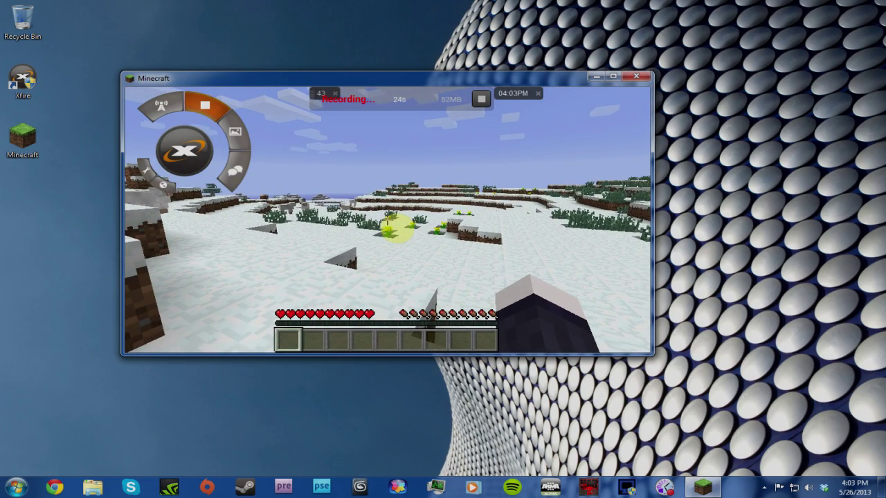
{"action": "key", "text": "Scroll_Lock+v"}
{"action": "key", "text": "w"}
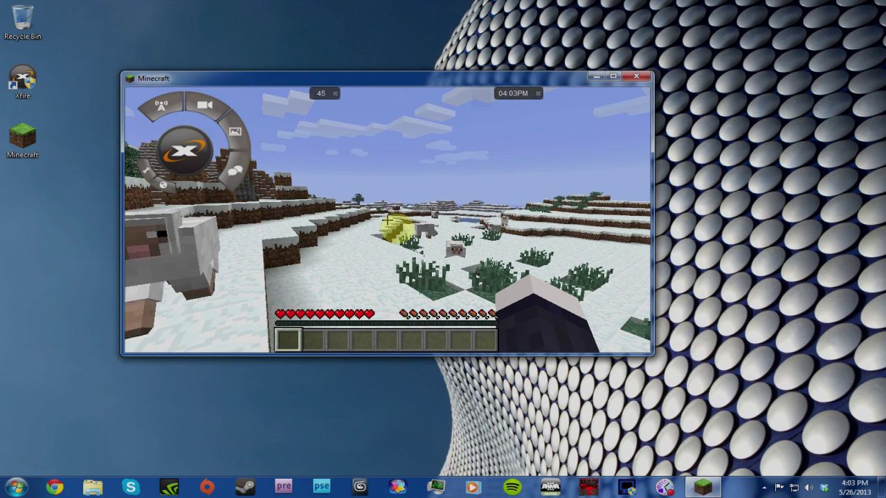
Open the Xfire friends list over the paused game and close it.
{"action": "key", "text": "Scroll_Lock+x"}
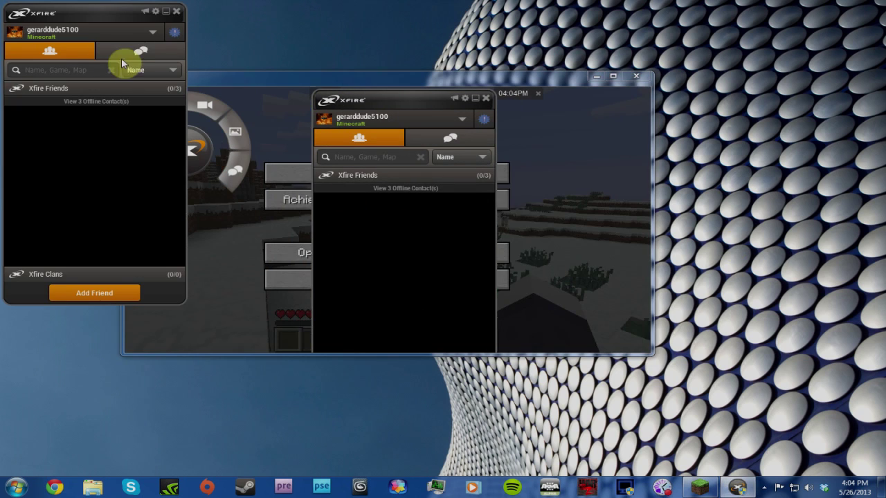
{"action": "left_click", "coordinate": [458, 227]}
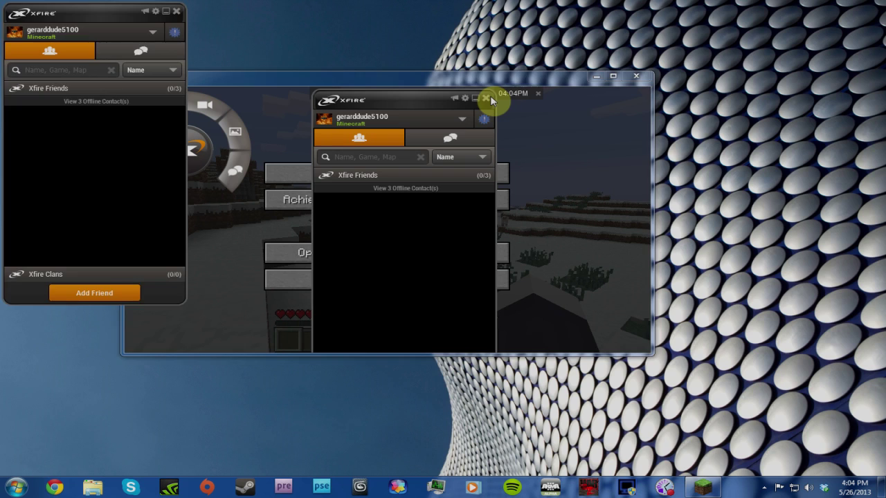
{"action": "left_click", "coordinate": [486, 98]}
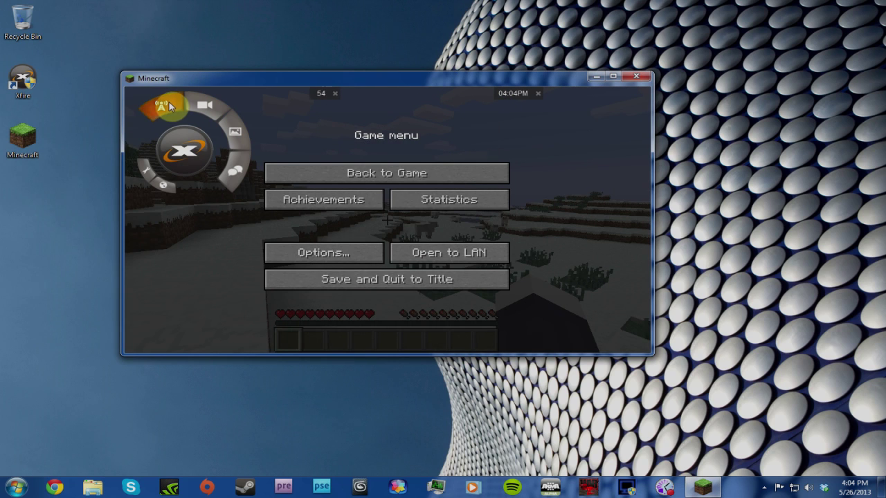
Start a live Xfire broadcast titled Minecraft with Broadcast Mic off, and return to the game.
{"action": "left_click", "coordinate": [370, 174]}
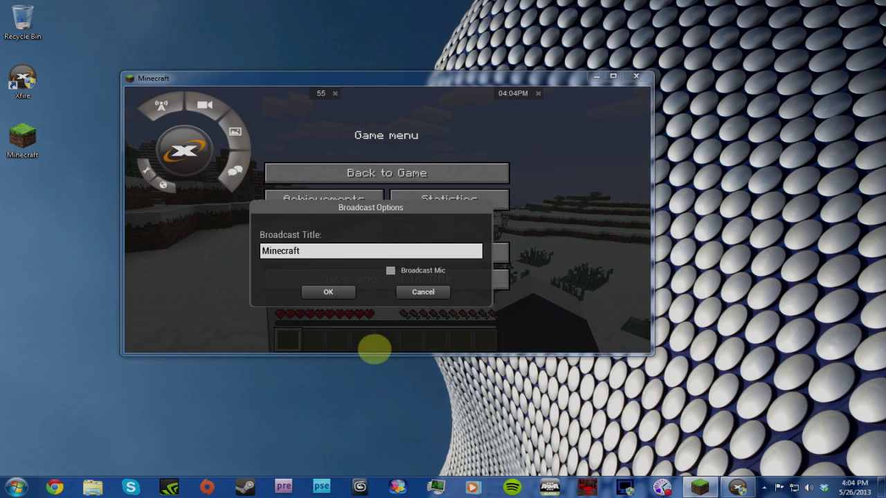
{"action": "left_click", "coordinate": [329, 292]}
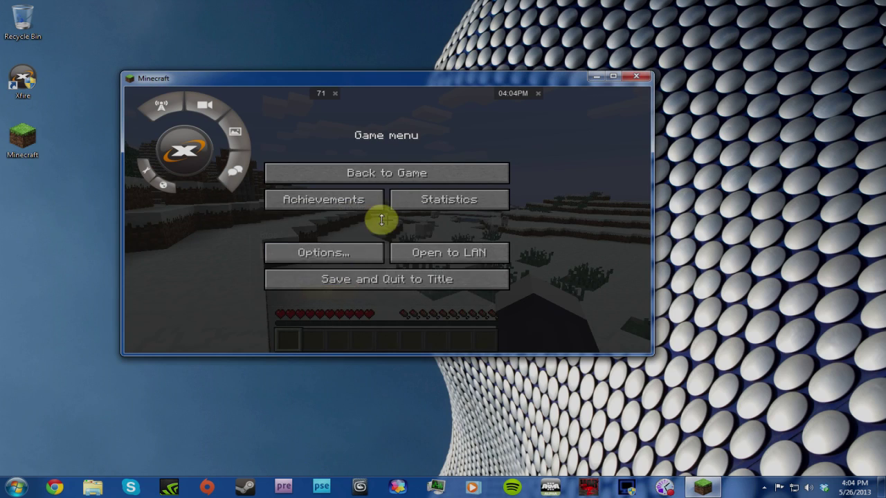
{"action": "left_click", "coordinate": [369, 179]}
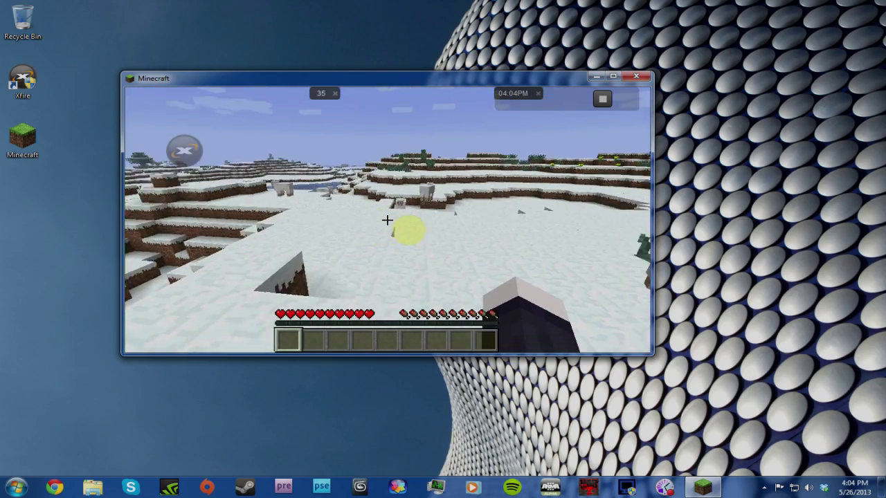
Walk and jump across the snowy terrain toward the tree while the live broadcast runs.
{"action": "key", "text": "w"}
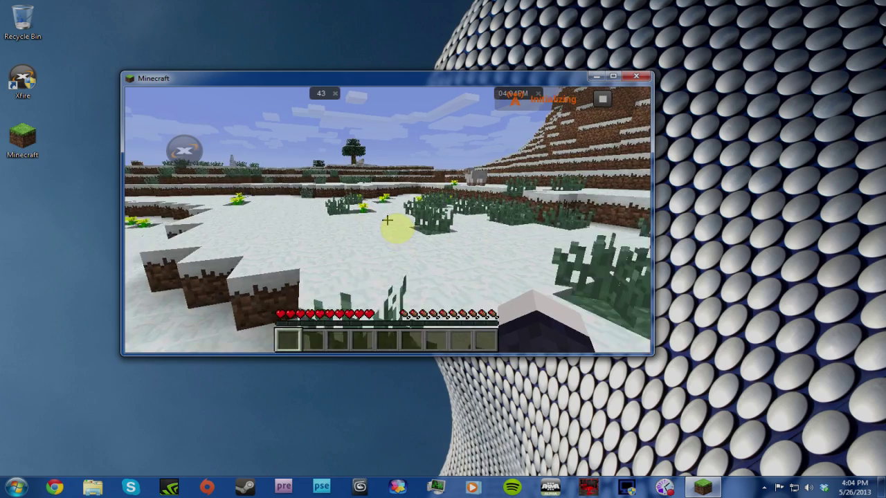
{"action": "key", "text": "w"}
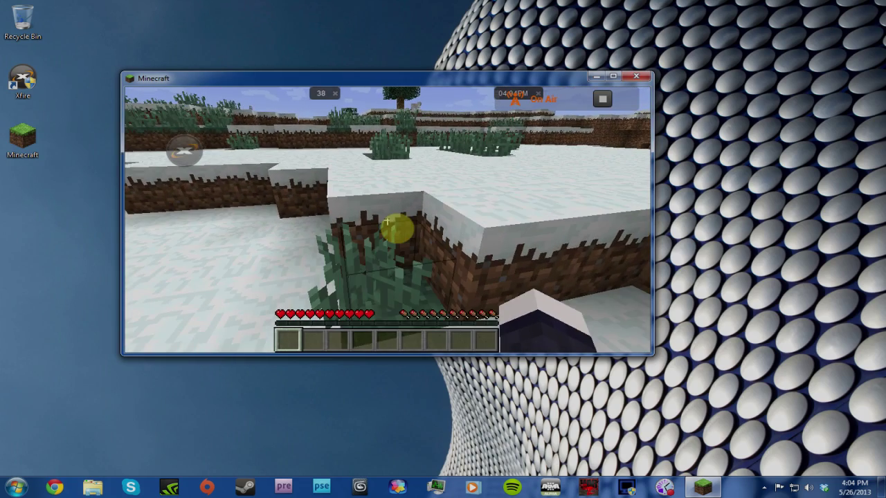
{"action": "key", "text": "w"}
{"action": "key", "text": "space"}
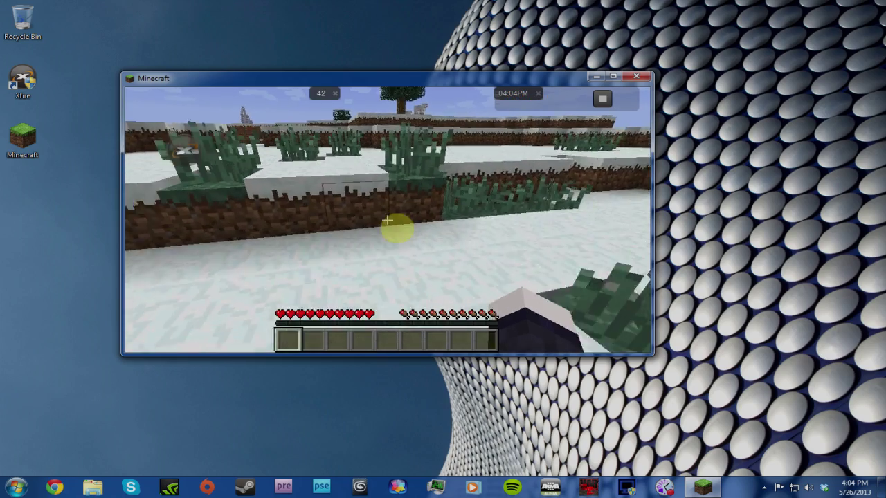
{"action": "key", "text": "w"}
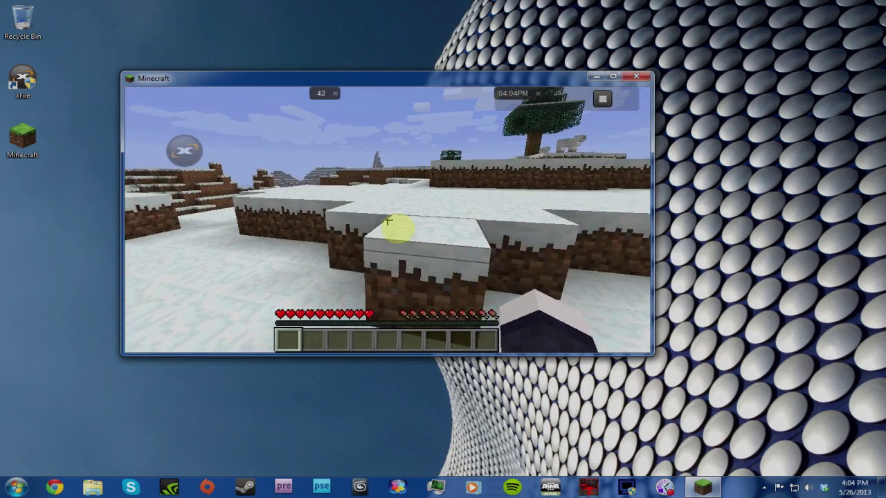
{"action": "key", "text": "space"}
{"action": "key", "text": "w"}
{"action": "key", "text": "space"}
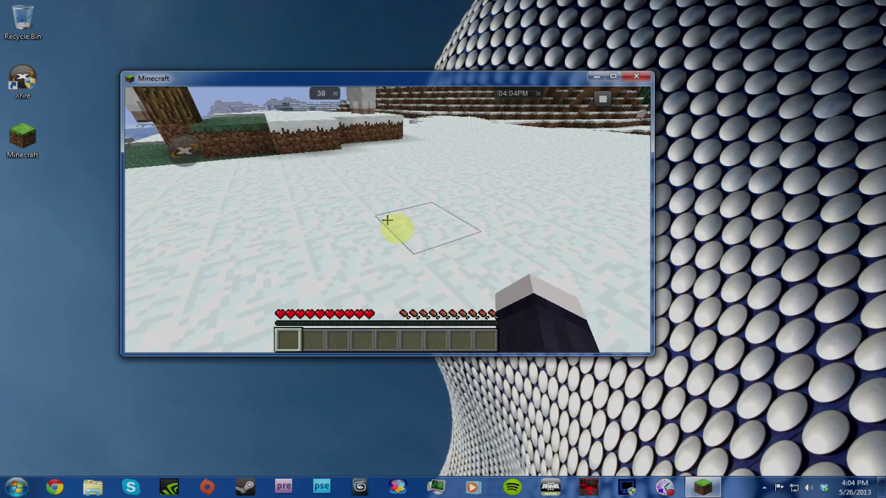
Pause the game, bring Minecraft in front of the video upload window, end the live broadcast and resume play.
{"action": "key", "text": "Scroll_Lock+x"}
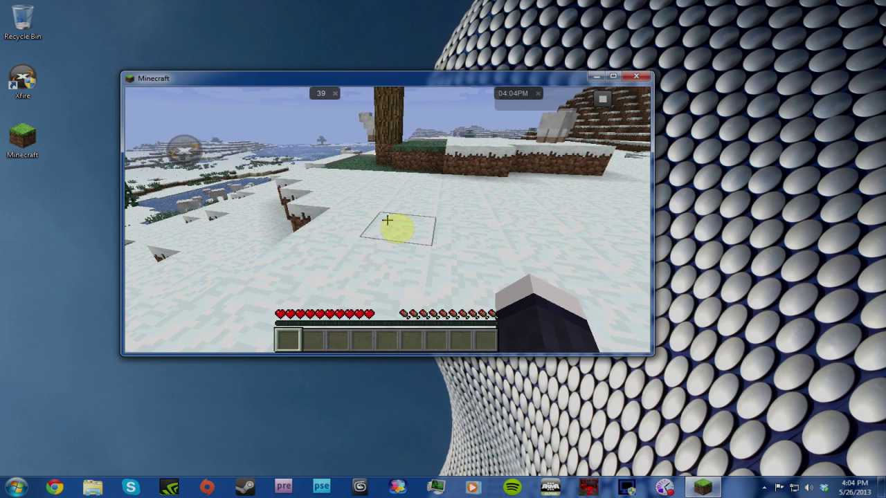
{"action": "key", "text": "Escape"}
{"action": "left_click", "coordinate": [183, 151]}
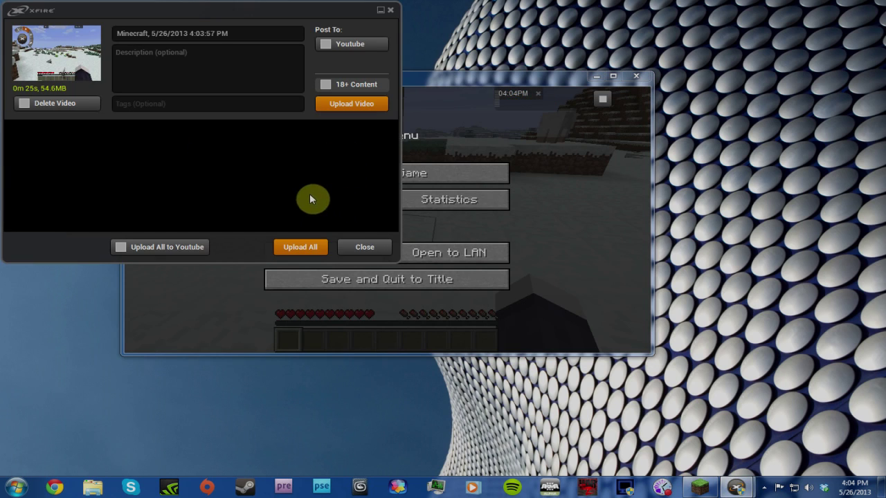
{"action": "left_click", "coordinate": [573, 179]}
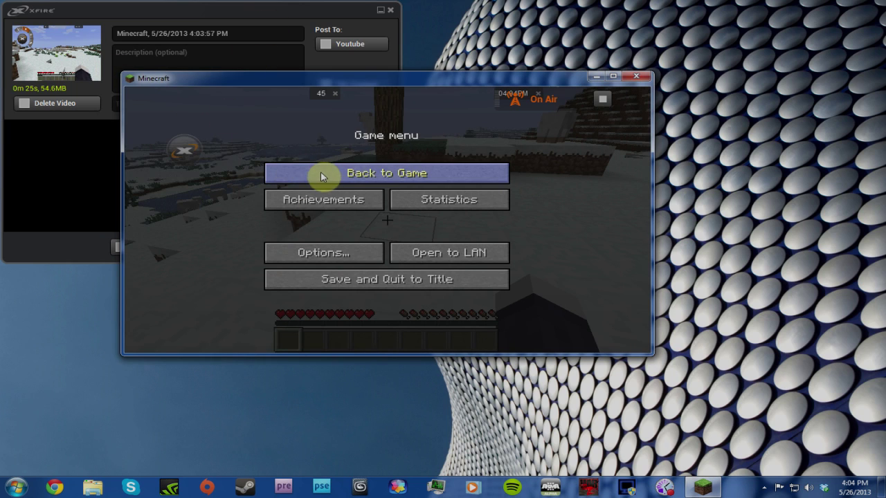
{"action": "left_click", "coordinate": [196, 159]}
{"action": "left_click", "coordinate": [511, 185]}
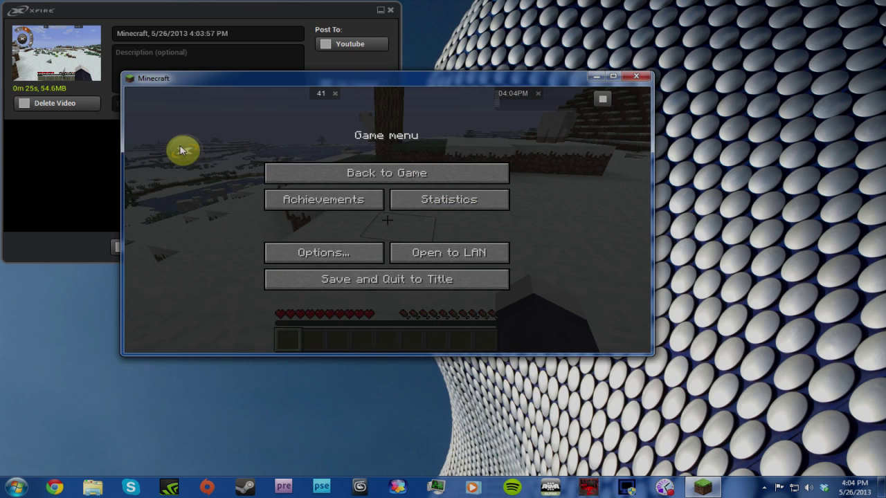
{"action": "mouse_move", "coordinate": [186, 157]}
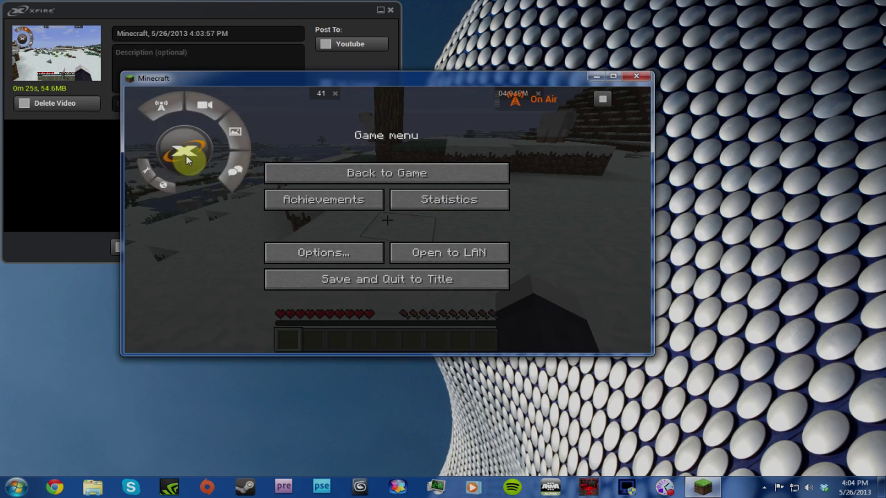
{"action": "left_click", "coordinate": [386, 174]}
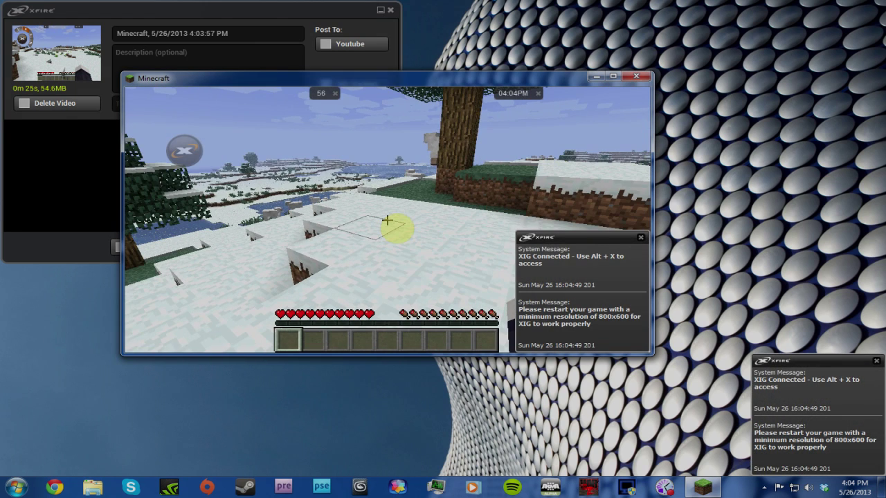
Use the screenshot tool in the expanded Xfire overlay on the paused game, and close the video upload window.
{"action": "key", "text": "alt+x"}
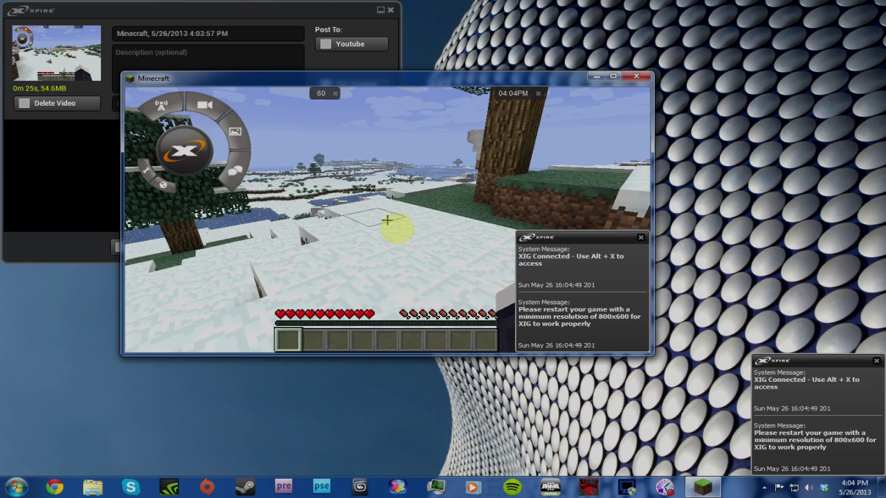
{"action": "key", "text": "Escape"}
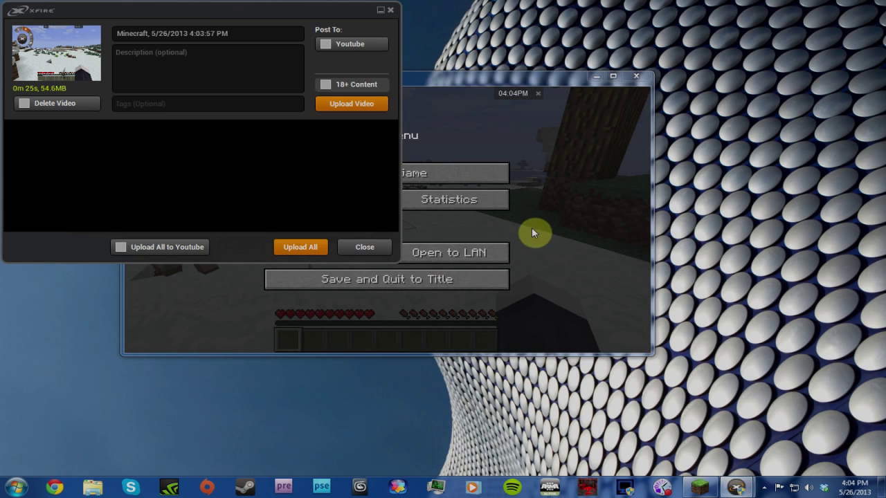
{"action": "left_click", "coordinate": [548, 219]}
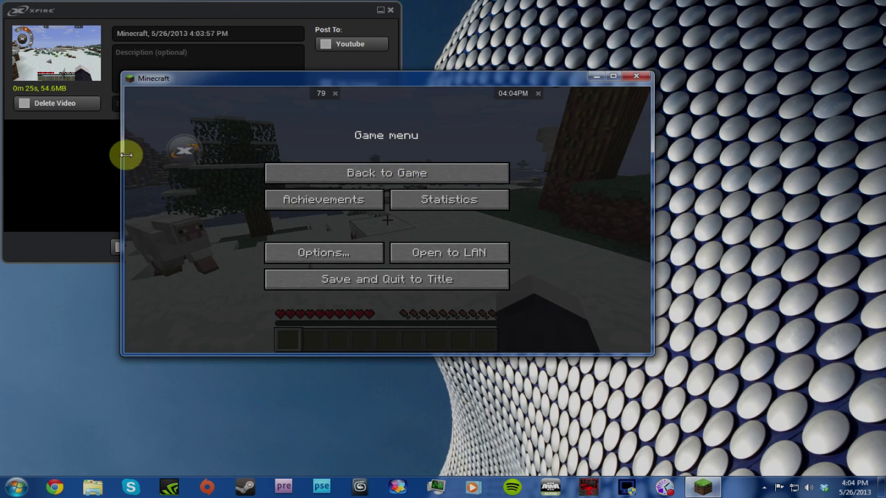
{"action": "left_click", "coordinate": [192, 158]}
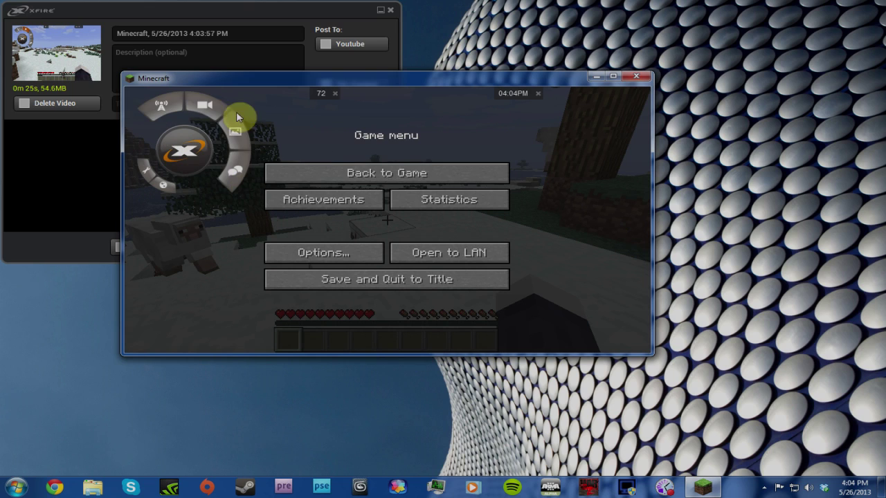
{"action": "left_click", "coordinate": [235, 136]}
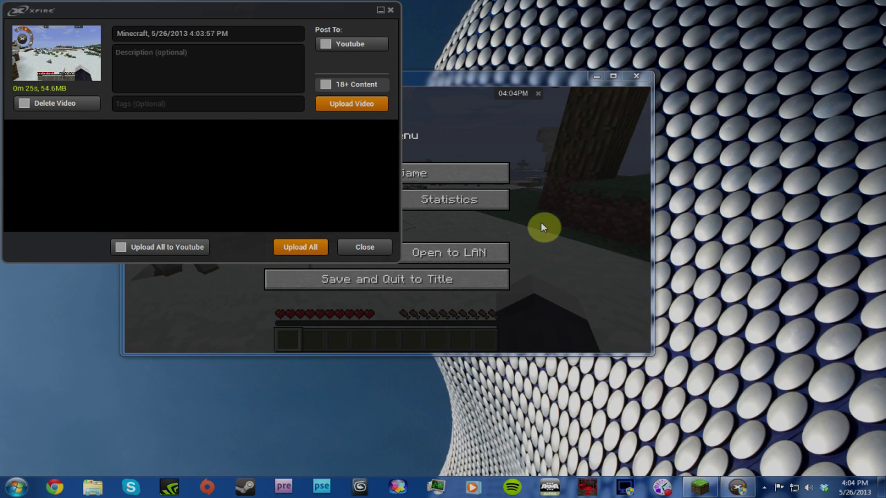
{"action": "left_click", "coordinate": [350, 252]}
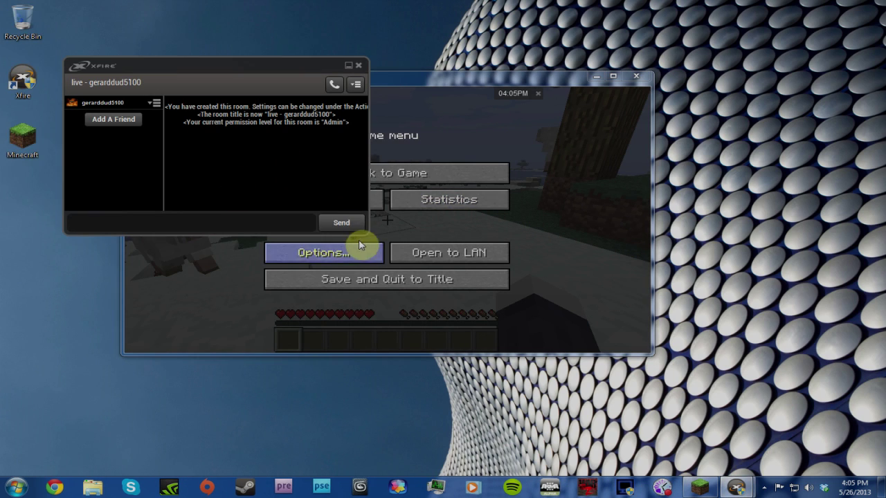
Move the live chat room window over the game, dismiss it and resume play.
{"action": "left_click_drag", "start_coordinate": [152, 82], "coordinate": [431, 168]}
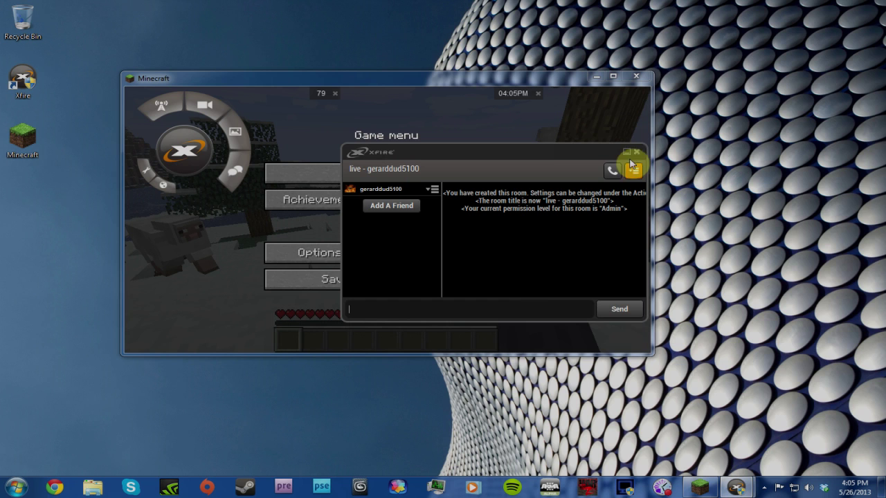
{"action": "left_click_drag", "start_coordinate": [361, 156], "coordinate": [320, 488]}
{"action": "left_click", "coordinate": [336, 181]}
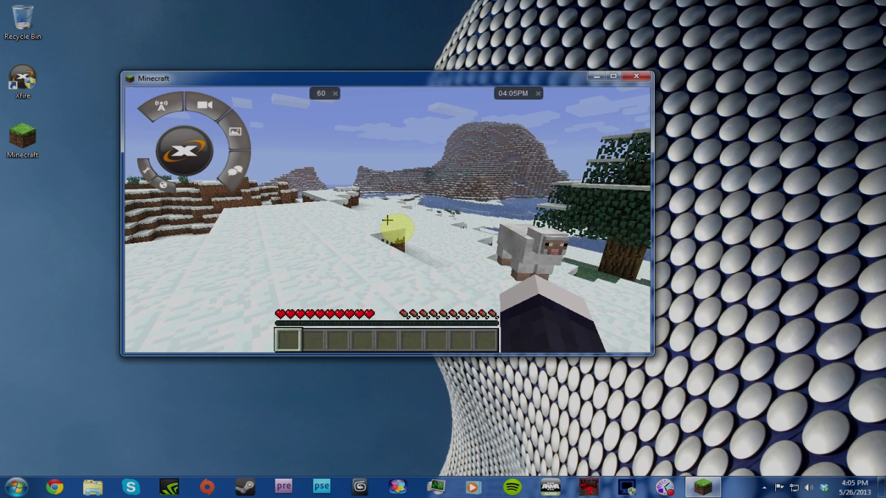
Minimize all windows to show the desktop, restore Minecraft and resume play.
{"action": "key", "text": "super+d"}
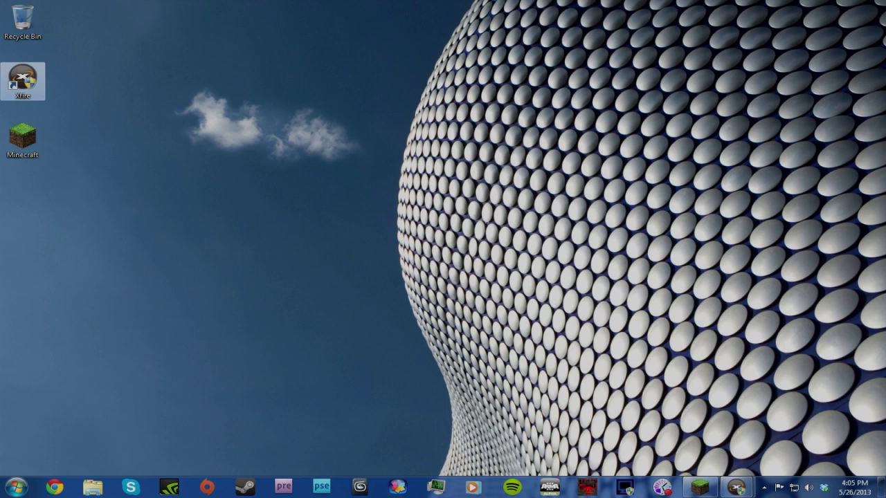
{"action": "left_click", "coordinate": [705, 489]}
{"action": "left_click", "coordinate": [333, 174]}
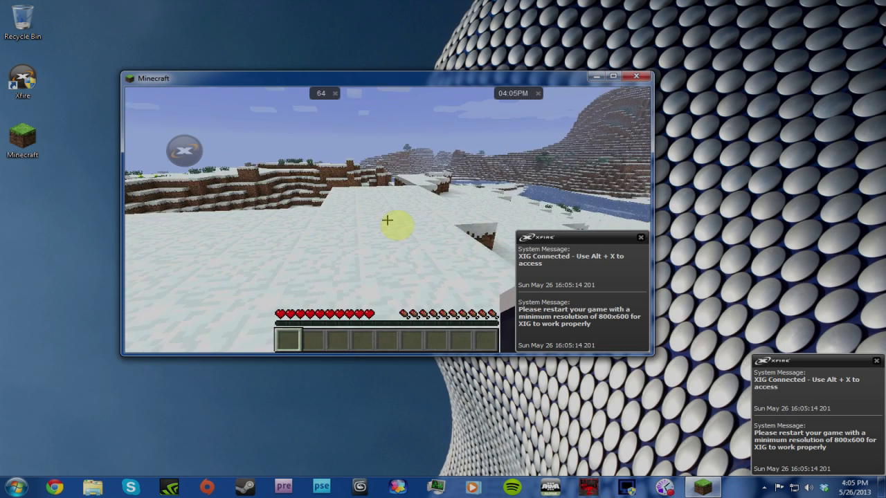
{"action": "key", "text": "a"}
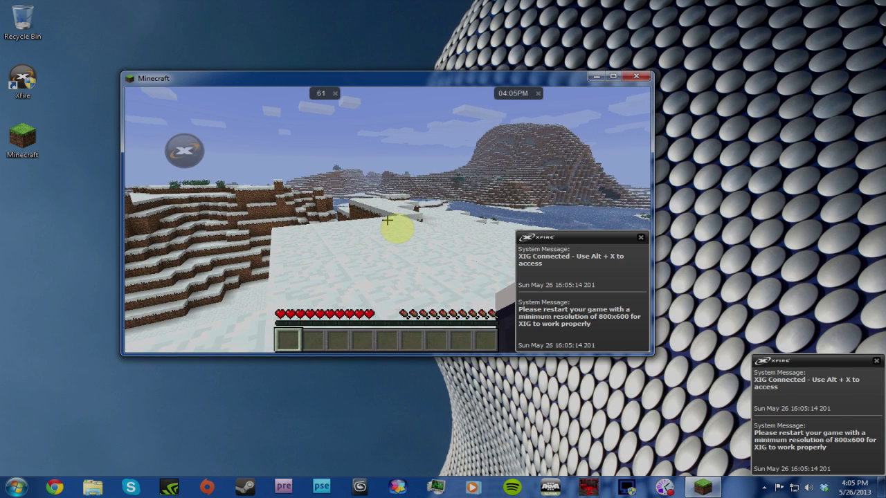
Pause the game, open the live chat room from the Xfire overlay and send the message "jjdjhdhjjdhhjdaa".
{"action": "key", "text": "Escape"}
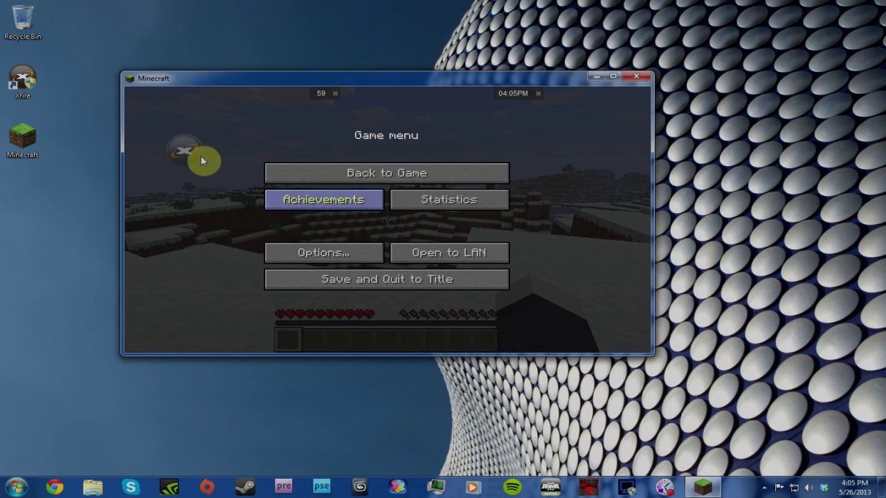
{"action": "mouse_move", "coordinate": [177, 152]}
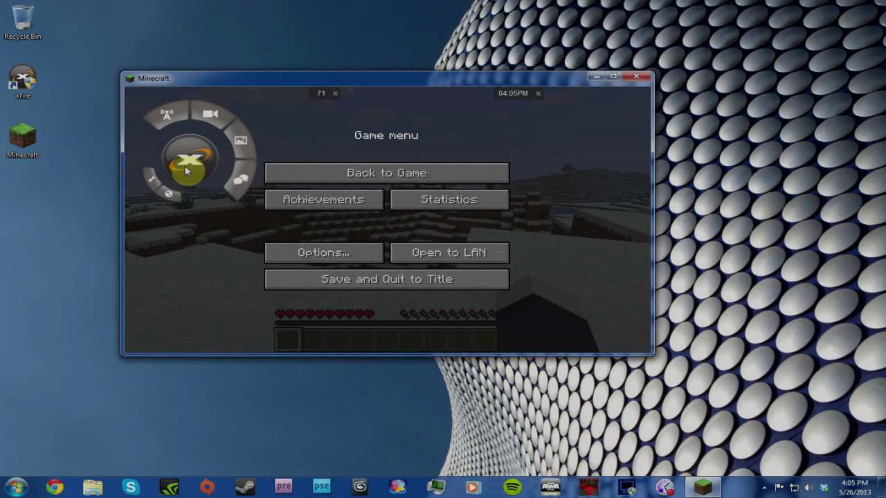
{"action": "left_click", "coordinate": [242, 184]}
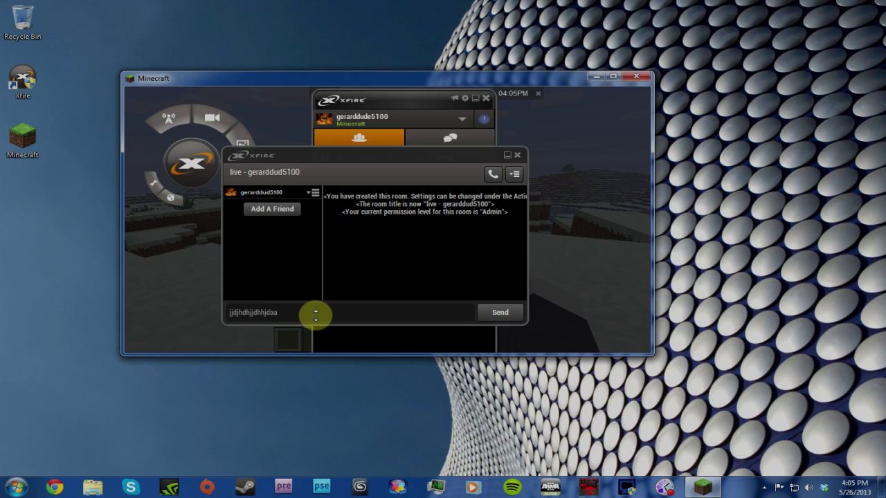
{"action": "key", "text": "Return"}
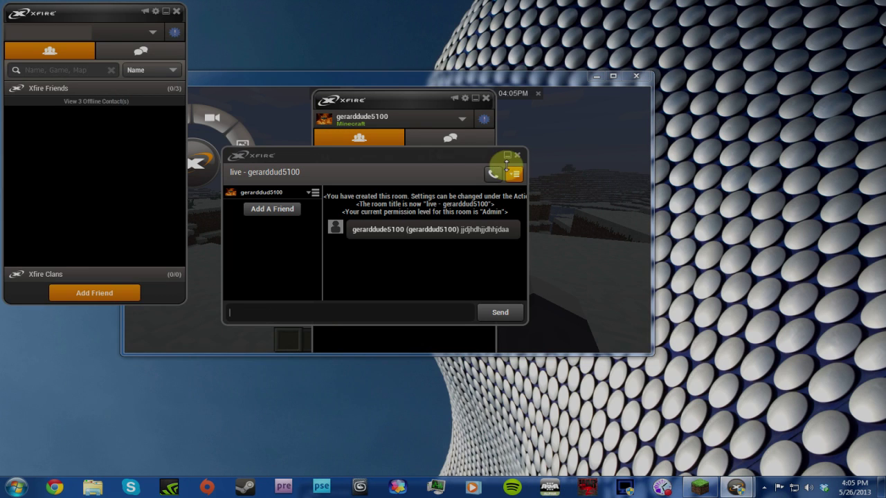
Close the live chat room and the friends list in the Xfire overlay, and resume play.
{"action": "left_click", "coordinate": [516, 155]}
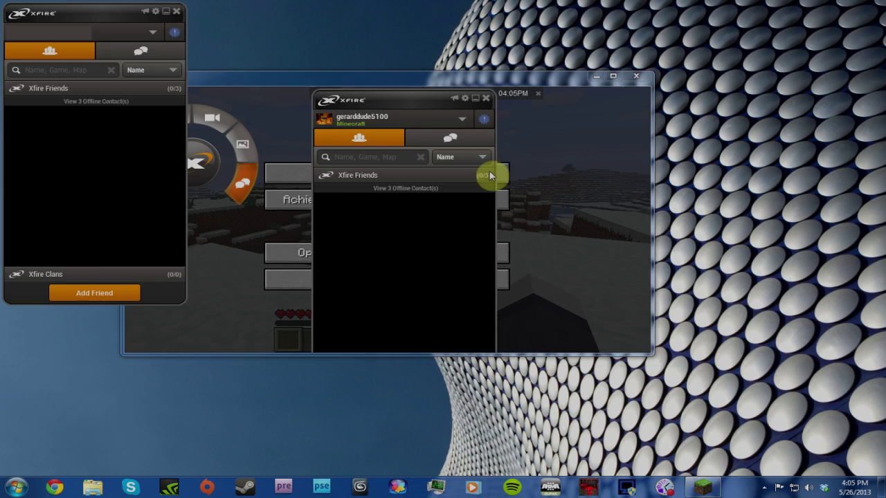
{"action": "left_click", "coordinate": [193, 230]}
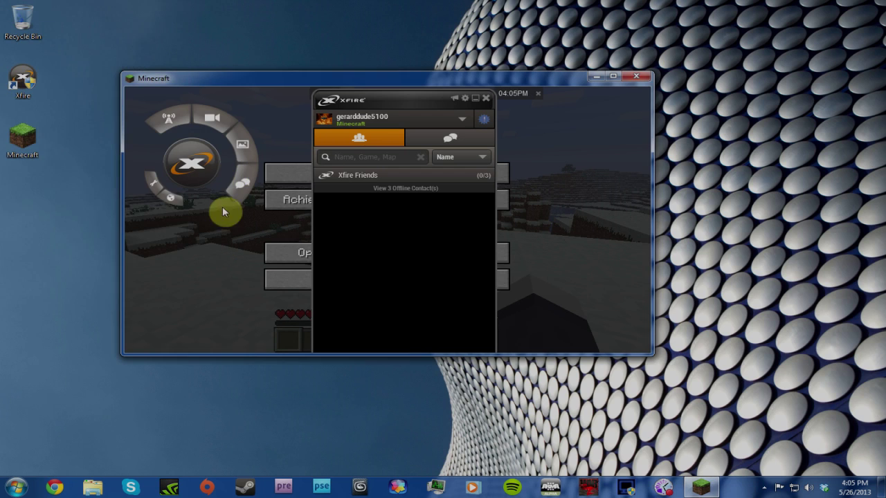
{"action": "left_click", "coordinate": [486, 101]}
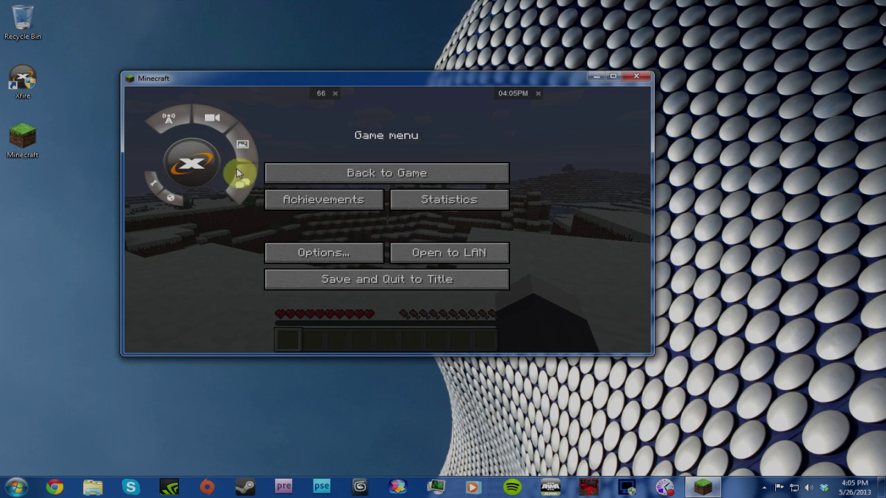
{"action": "left_click", "coordinate": [291, 173]}
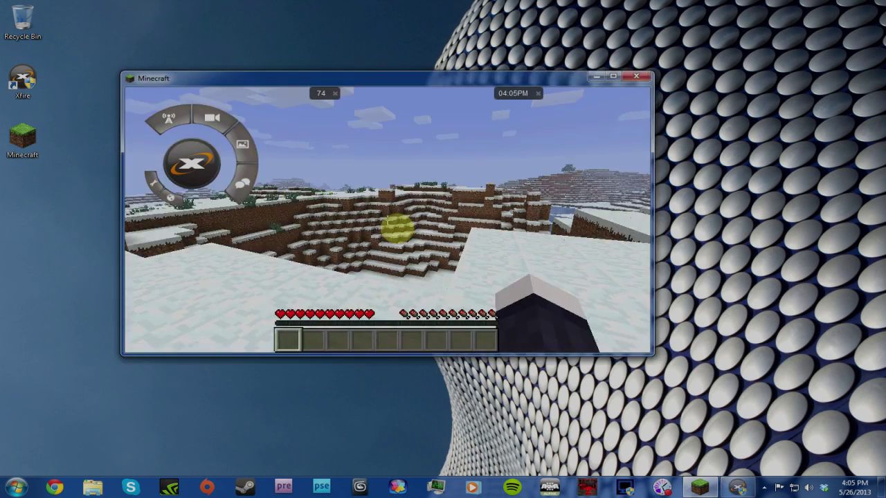
{"action": "key", "text": "w"}
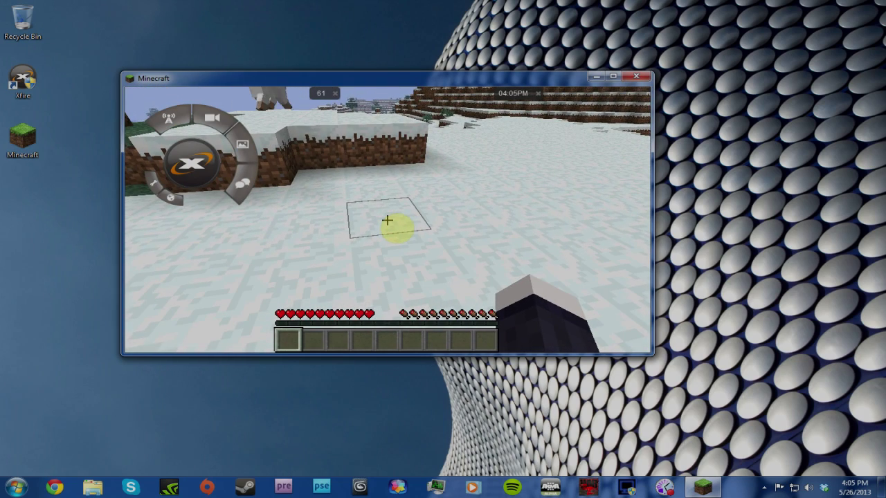
Bring up the Xfire broadcast options during play, cancel the broadcast and return to the game.
{"action": "key", "text": "Scroll_Lock+b"}
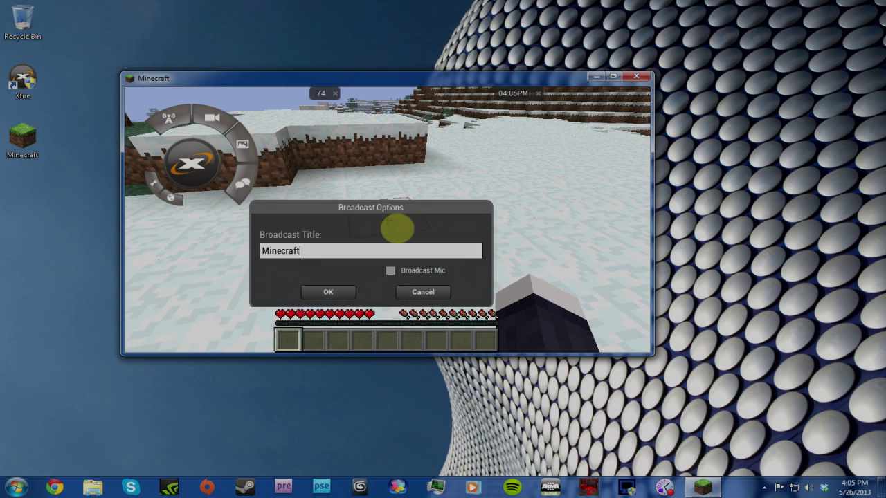
{"action": "left_click", "coordinate": [372, 251]}
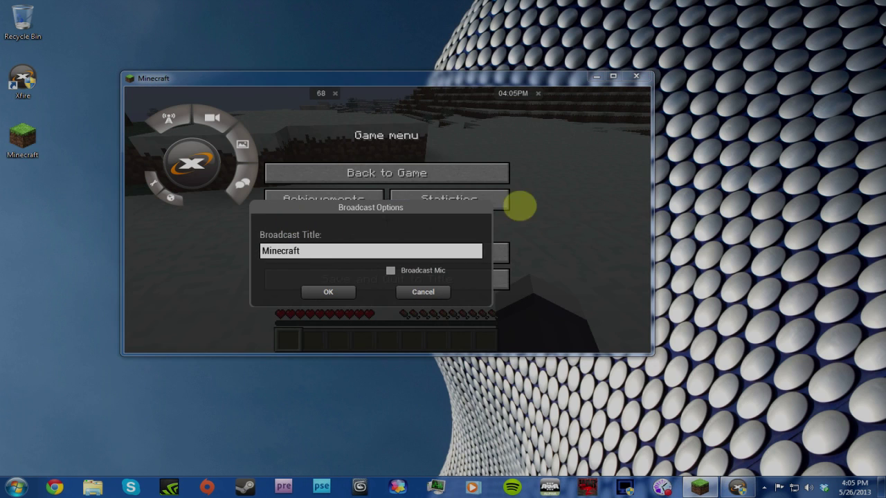
{"action": "left_click", "coordinate": [424, 289]}
{"action": "left_click", "coordinate": [500, 260]}
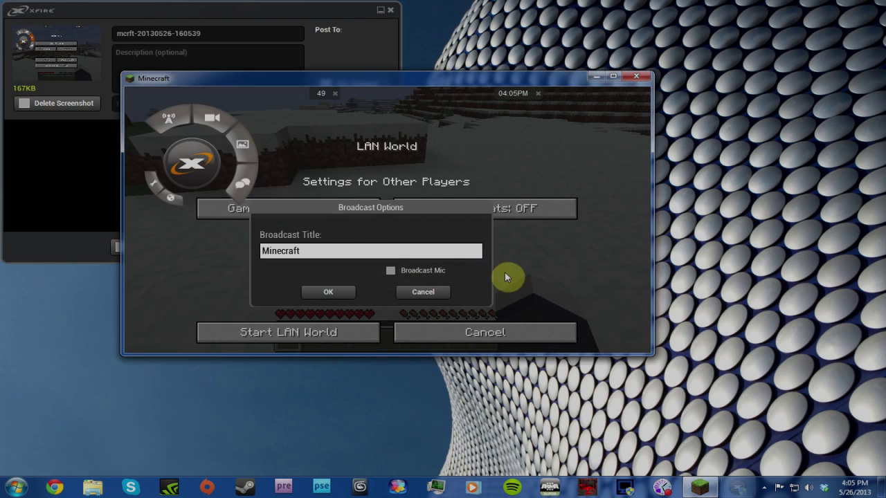
{"action": "left_click", "coordinate": [452, 284]}
{"action": "left_click", "coordinate": [445, 295]}
{"action": "left_click", "coordinate": [370, 247]}
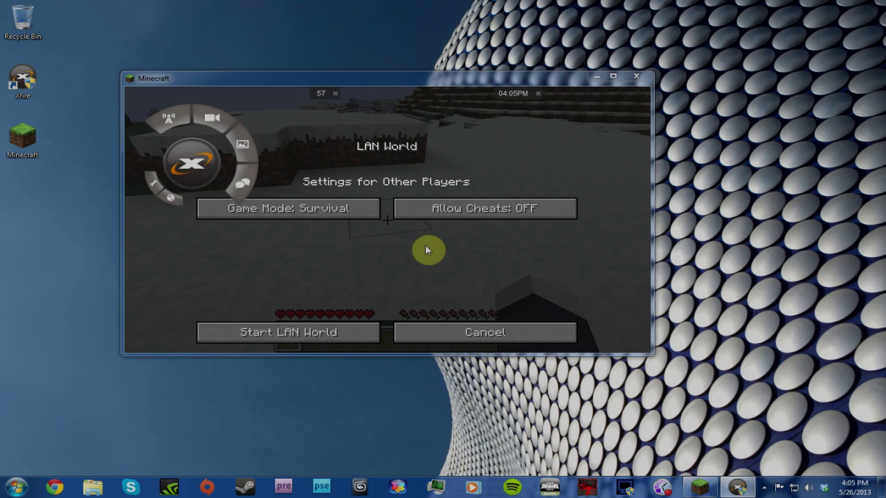
{"action": "key", "text": "Escape"}
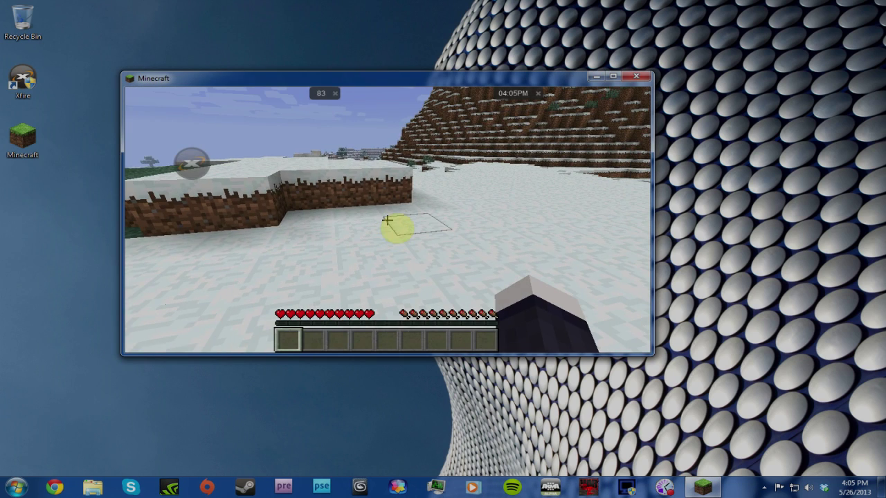
Walk and jump across the snowy terrain, past the sheep and the tree, along the stepped cliff edge.
{"action": "key", "text": "w"}
{"action": "key", "text": "space"}
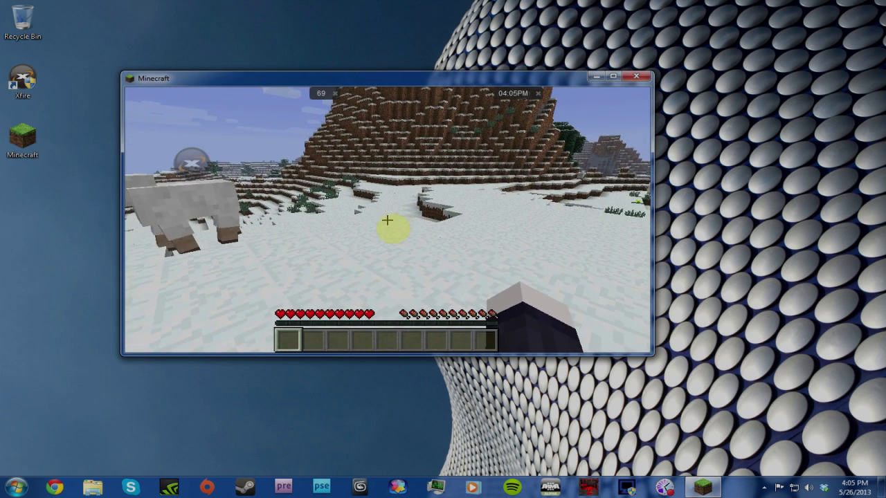
{"action": "key", "text": "w"}
{"action": "left_click", "coordinate": [387, 220]}
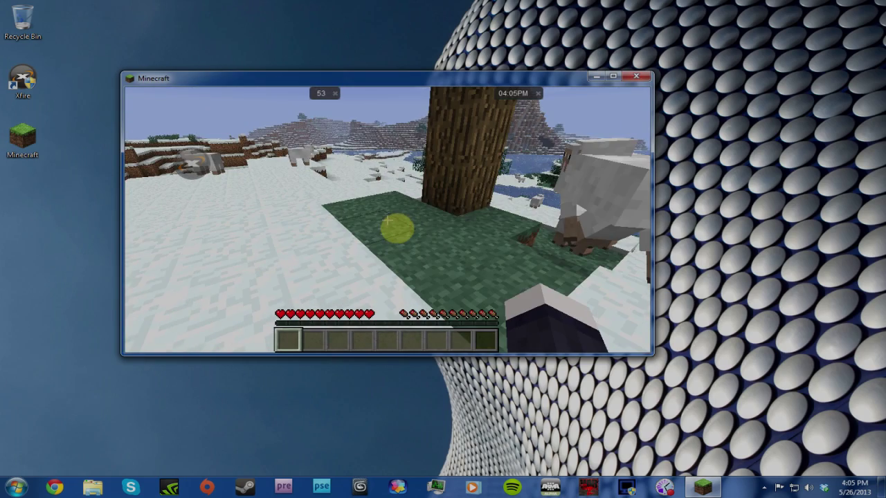
{"action": "key", "text": "w"}
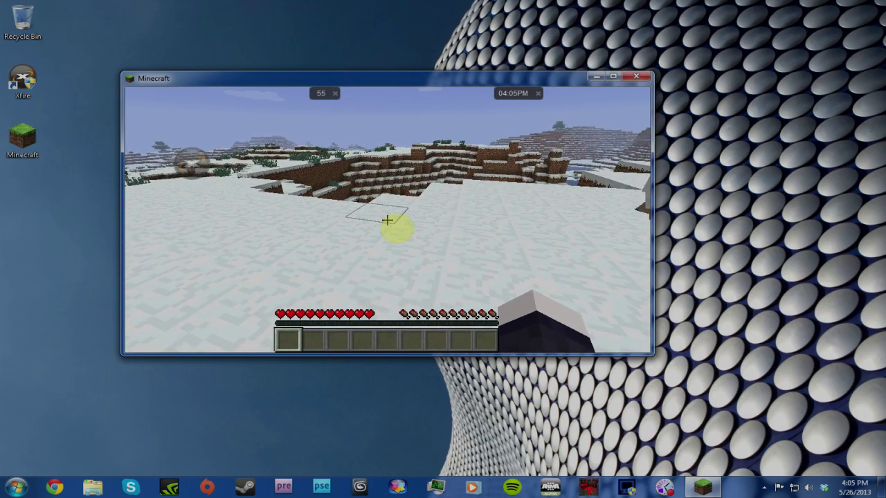
{"action": "key", "text": "w"}
{"action": "key", "text": "w"}
{"action": "key", "text": "w"}
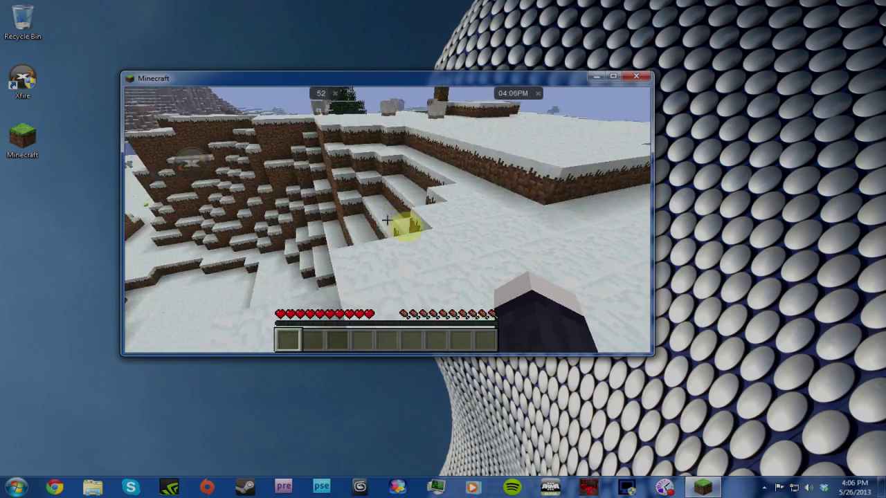
{"action": "key", "text": "w"}
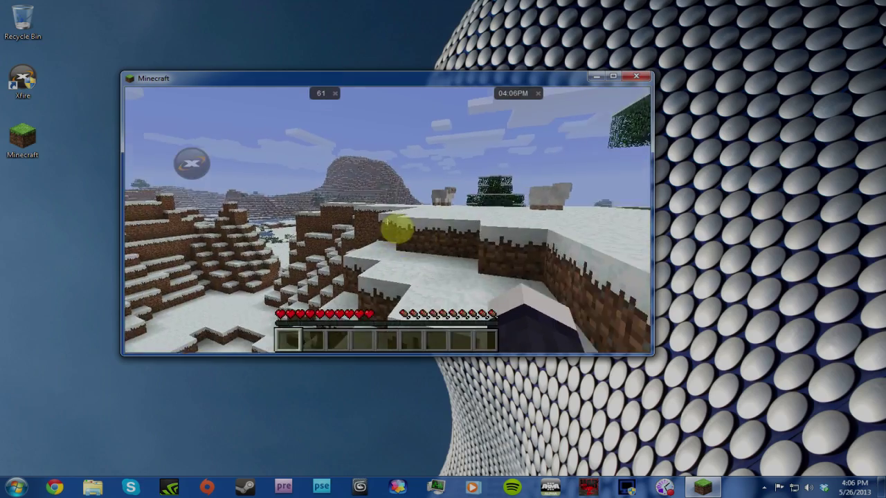